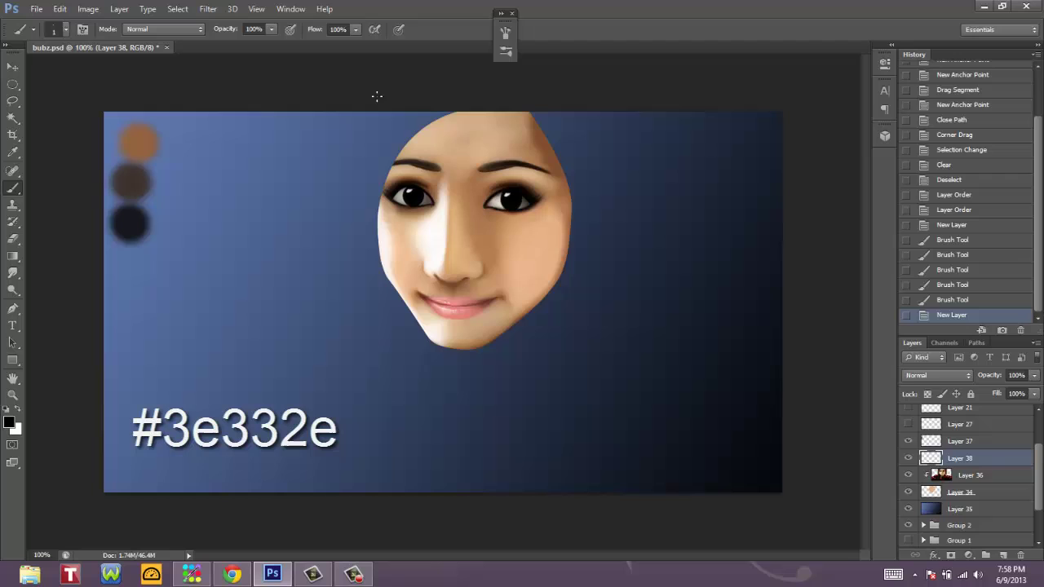
- Sample the dark brown swatch (#3e332e) as the foreground colour and trace a Pen path for the long hair around the face
{"action": "key", "text": "i"}
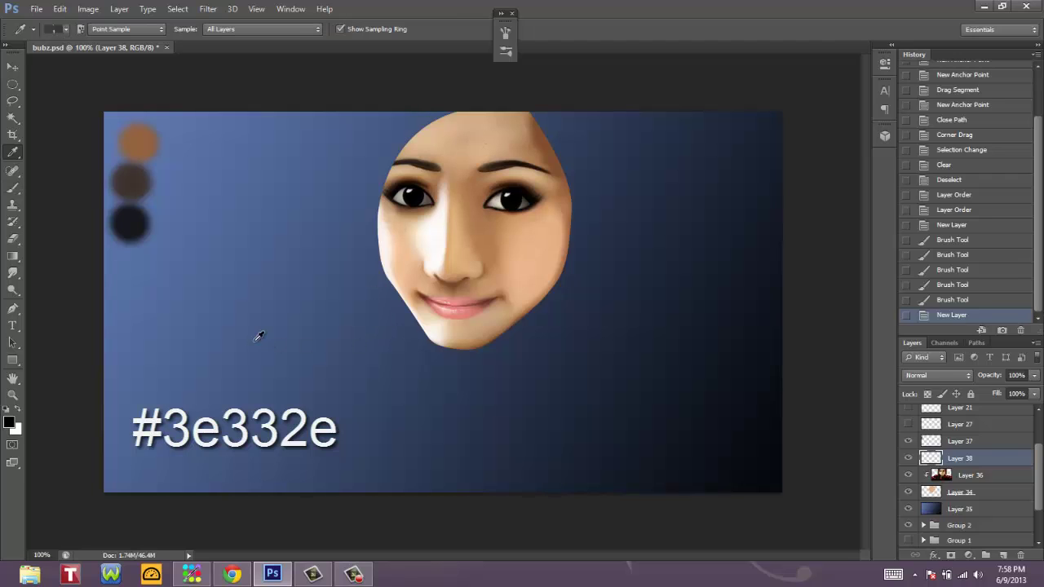
{"action": "left_click", "coordinate": [130, 181]}
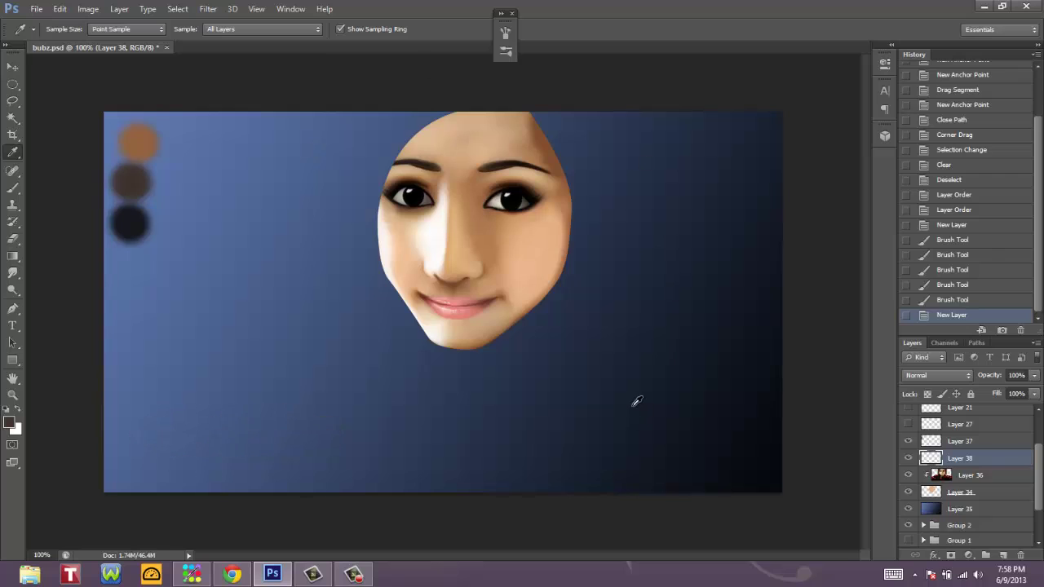
{"action": "left_click", "coordinate": [12, 309]}
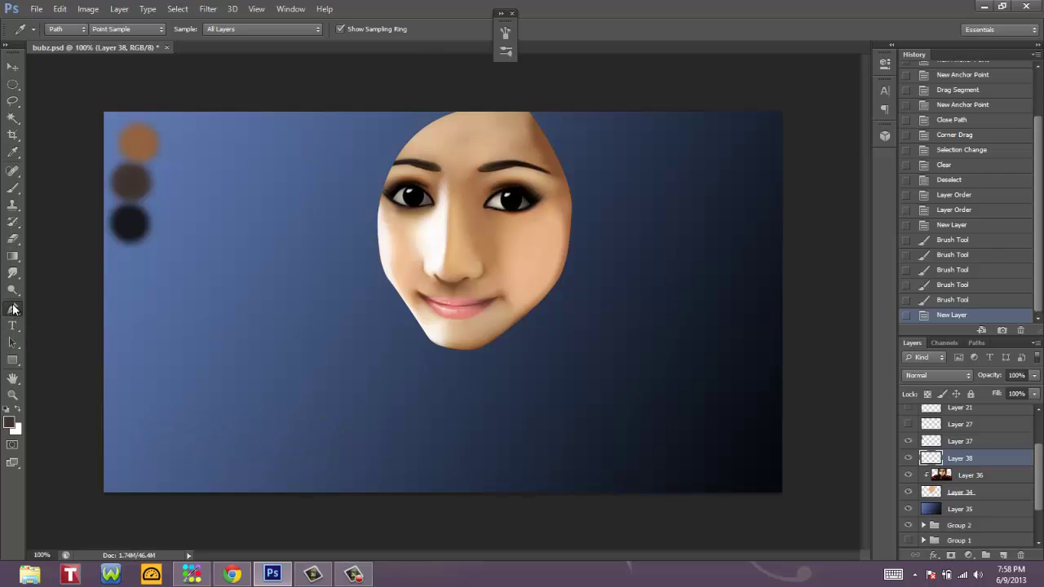
{"action": "left_click", "coordinate": [387, 80]}
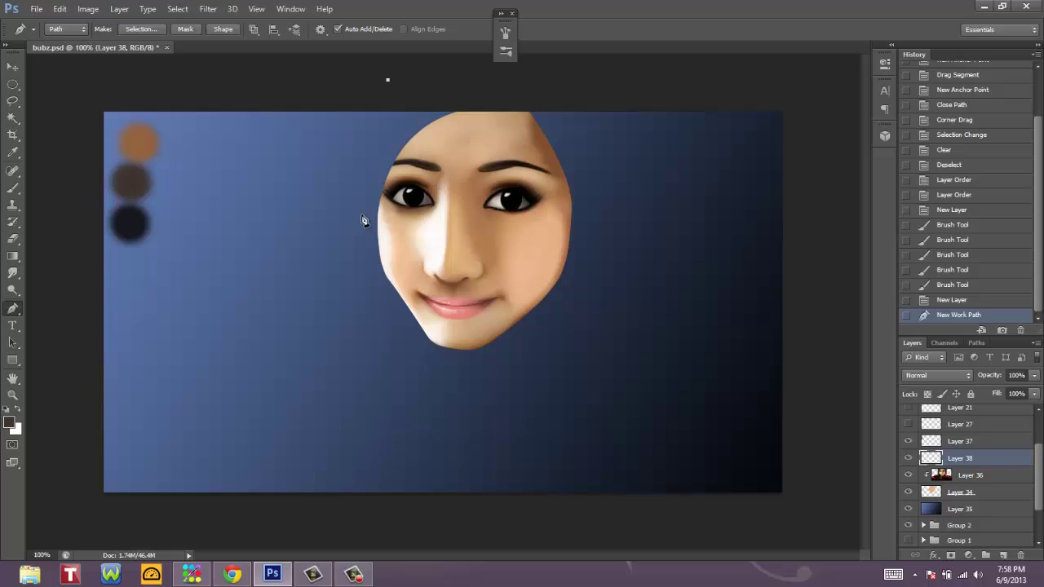
{"action": "left_click_drag", "start_coordinate": [364, 232], "coordinate": [368, 243]}
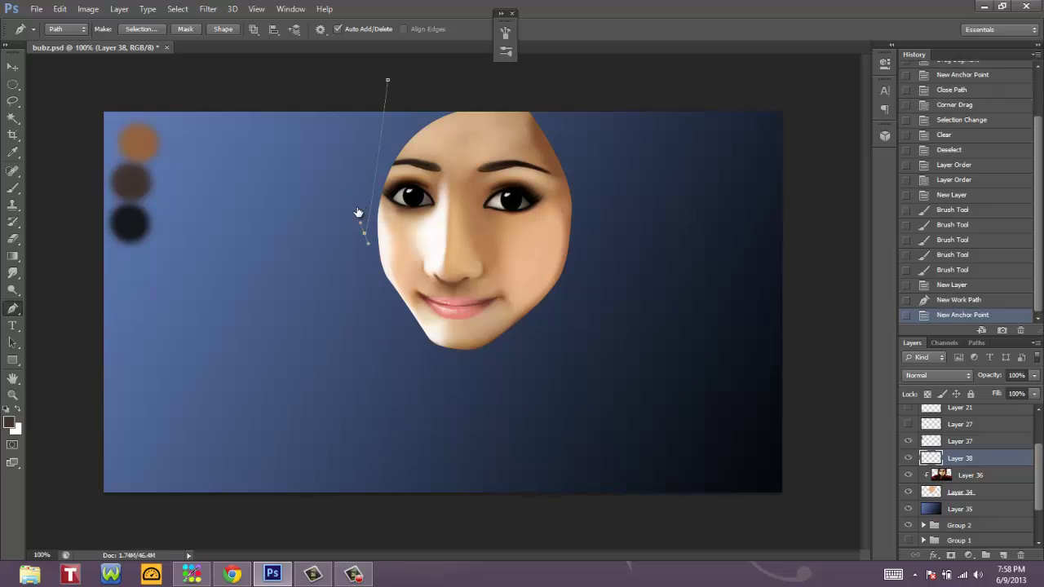
{"action": "key", "text": "ctrl+z"}
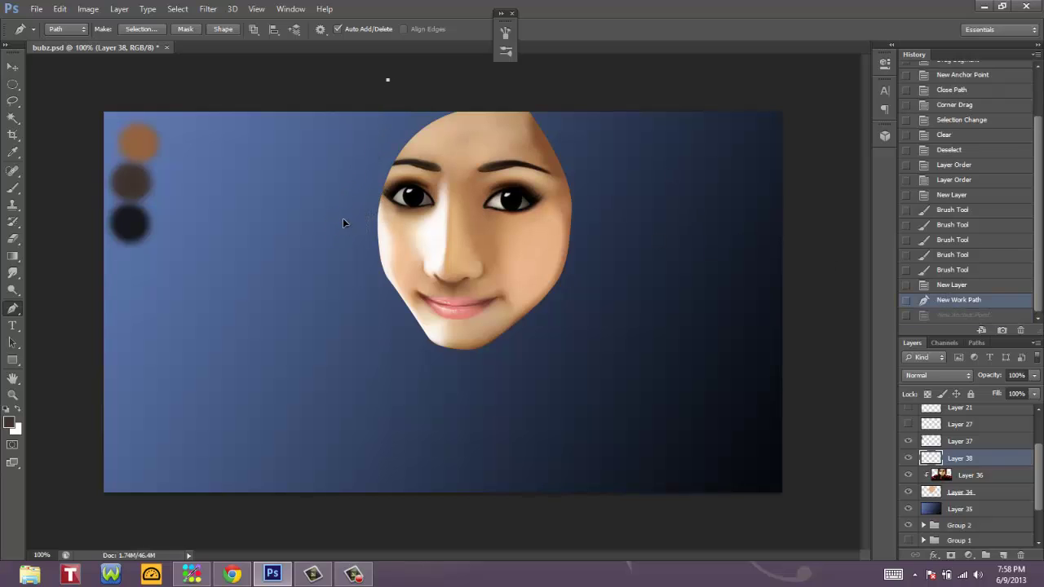
{"action": "left_click_drag", "start_coordinate": [342, 220], "coordinate": [343, 286]}
{"action": "left_click_drag", "start_coordinate": [372, 386], "coordinate": [377, 436]}
{"action": "left_click_drag", "start_coordinate": [363, 518], "coordinate": [442, 514]}
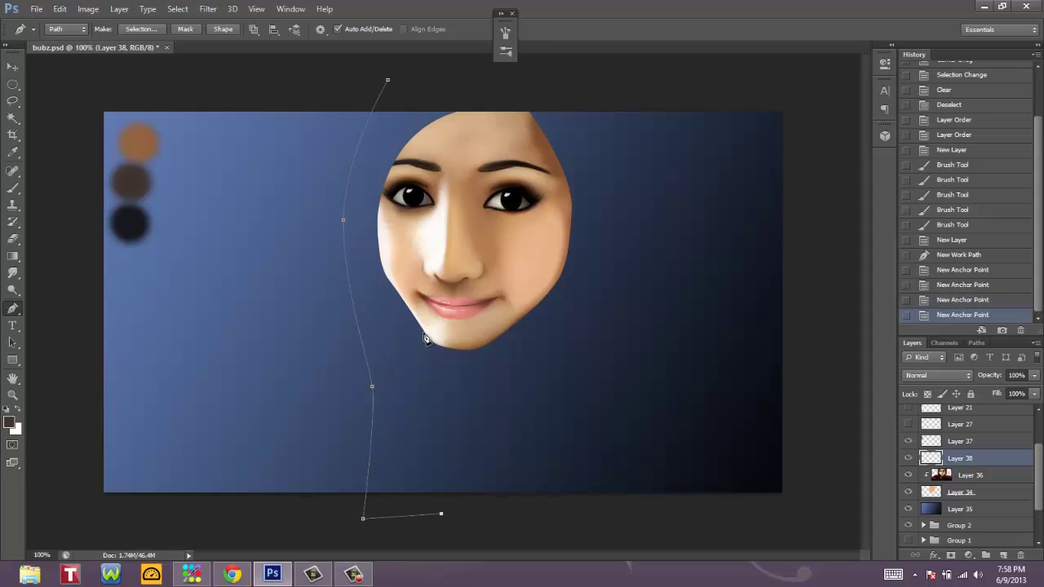
{"action": "left_click", "coordinate": [423, 331]}
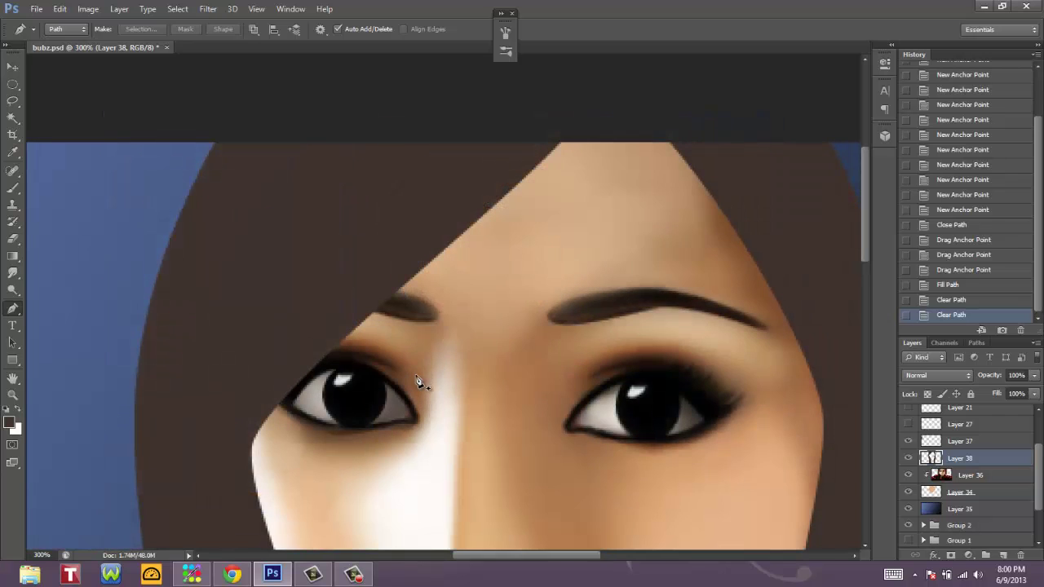
- Enable Transfer for the Eraser brush, with opacity and flow controlled by Pen Pressure
{"action": "left_click", "coordinate": [12, 240]}
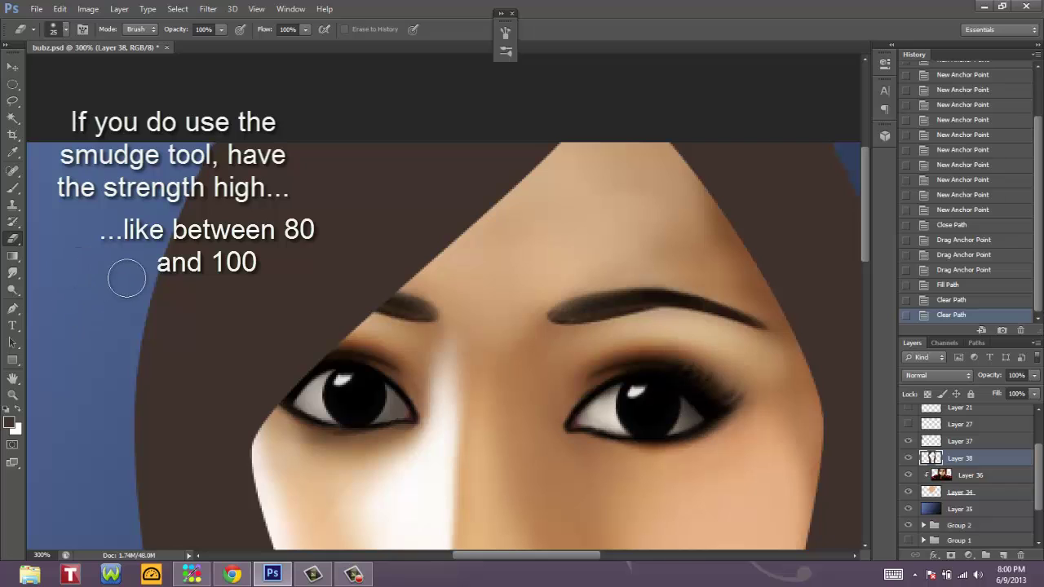
{"action": "left_click", "coordinate": [67, 31]}
{"action": "left_click", "coordinate": [506, 33]}
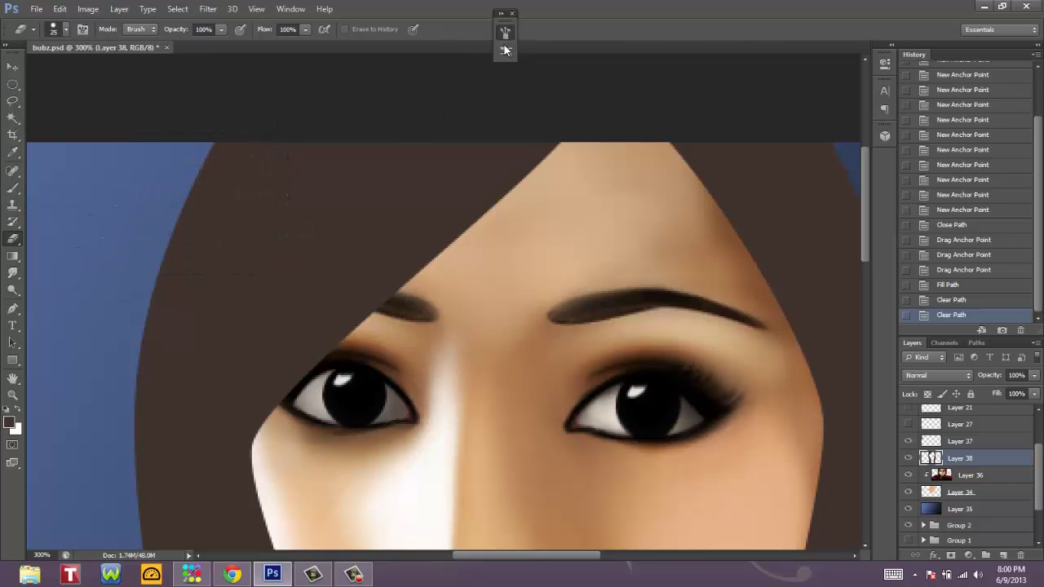
{"action": "left_click", "coordinate": [533, 136]}
{"action": "left_click", "coordinate": [587, 135]}
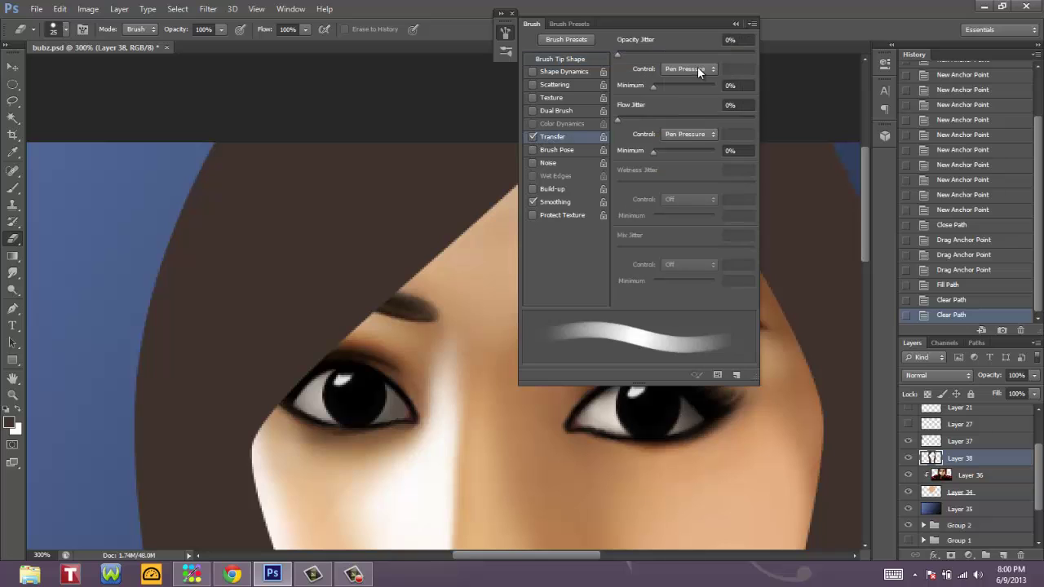
{"action": "left_click", "coordinate": [736, 23]}
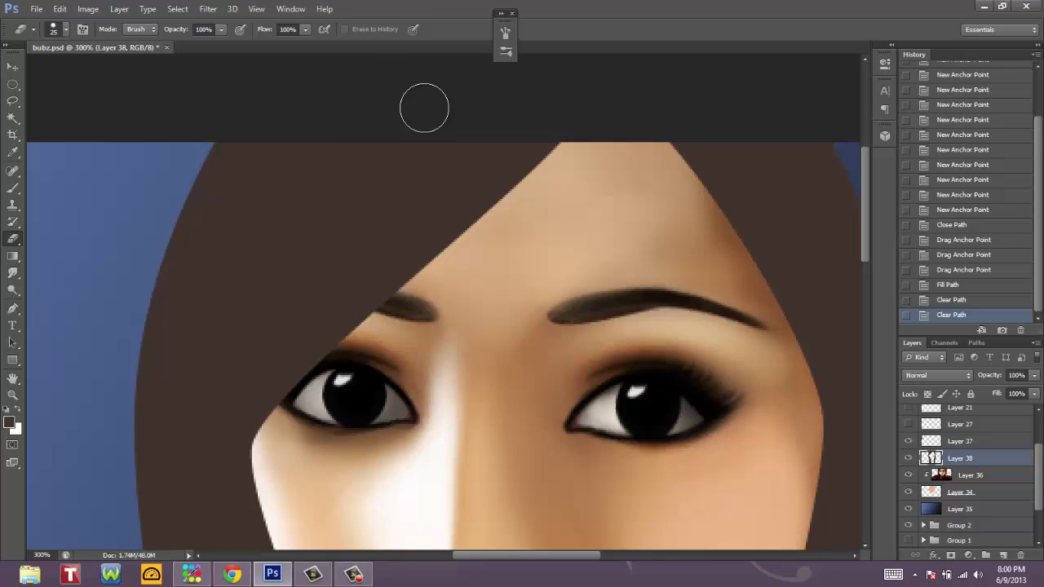
- Reduce the Eraser brush size to 1 px
{"action": "left_click", "coordinate": [64, 29]}
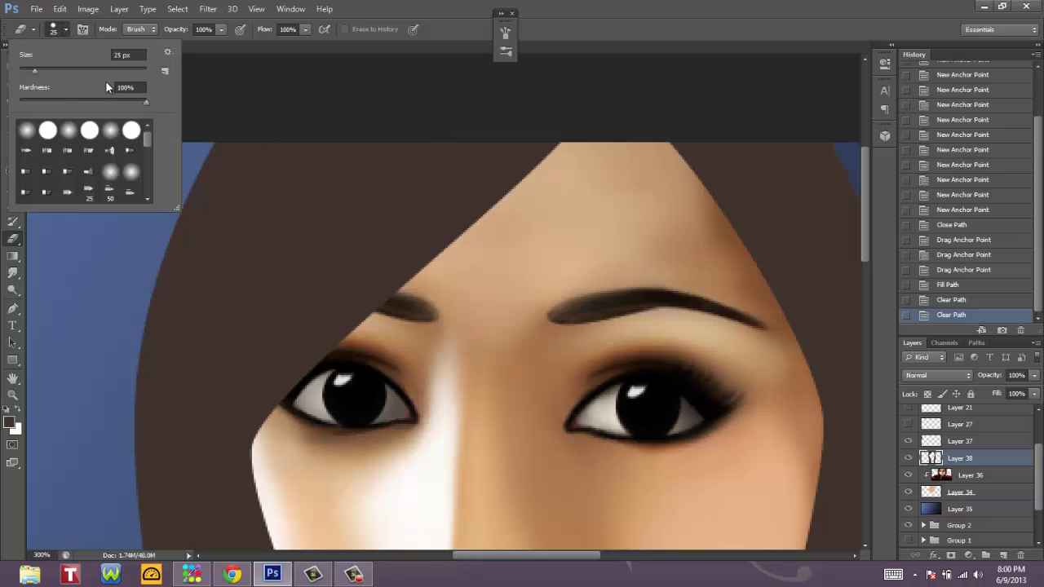
{"action": "left_click_drag", "start_coordinate": [34, 71], "coordinate": [5, 78]}
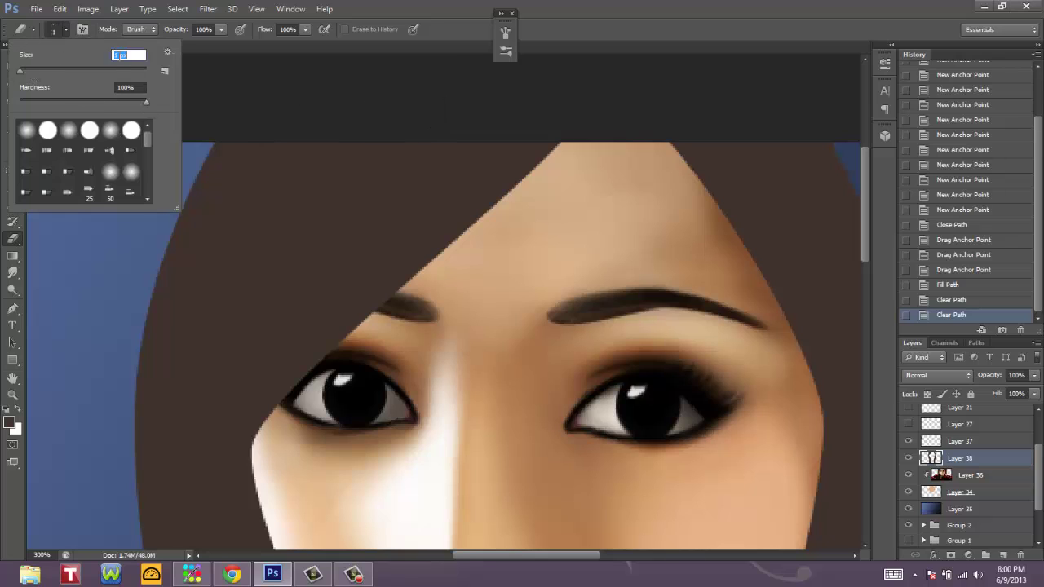
{"action": "left_click", "coordinate": [223, 74]}
{"action": "left_click", "coordinate": [191, 76]}
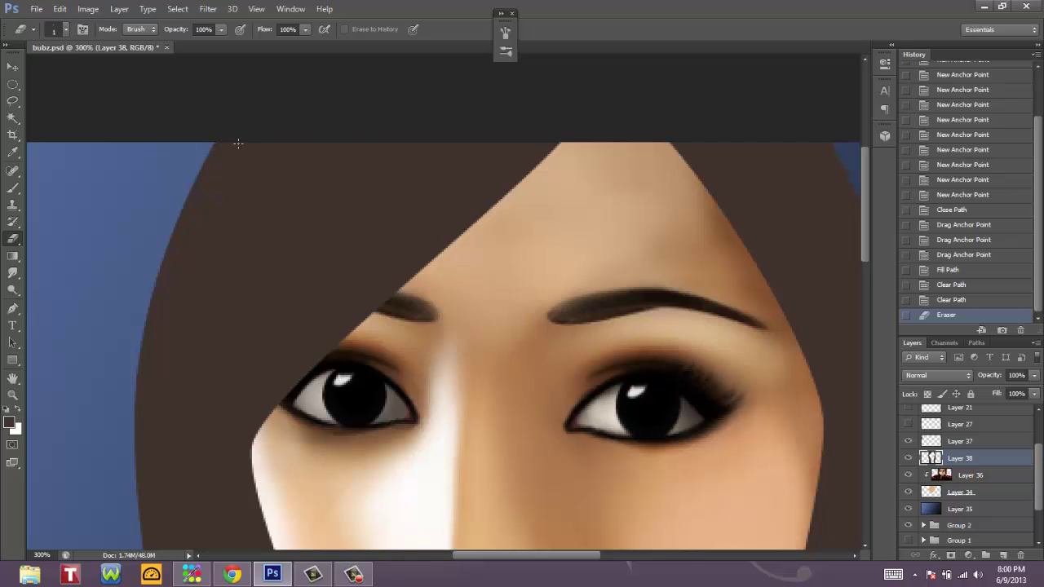
- Check the document's pixel dimensions and resolution in the Image Size settings without changing them
{"action": "left_click", "coordinate": [88, 9]}
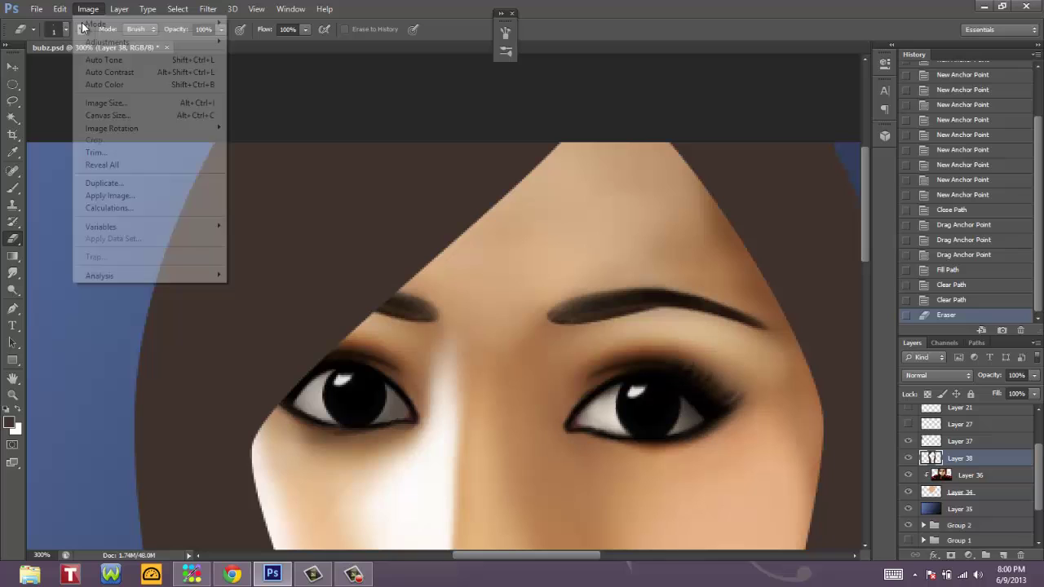
{"action": "left_click", "coordinate": [98, 103]}
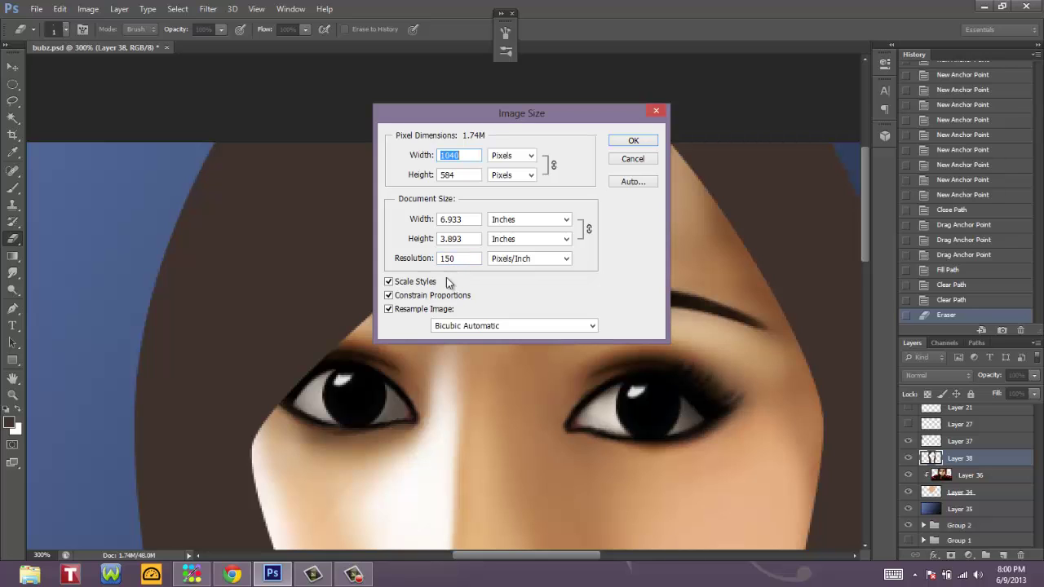
{"action": "left_click", "coordinate": [633, 159]}
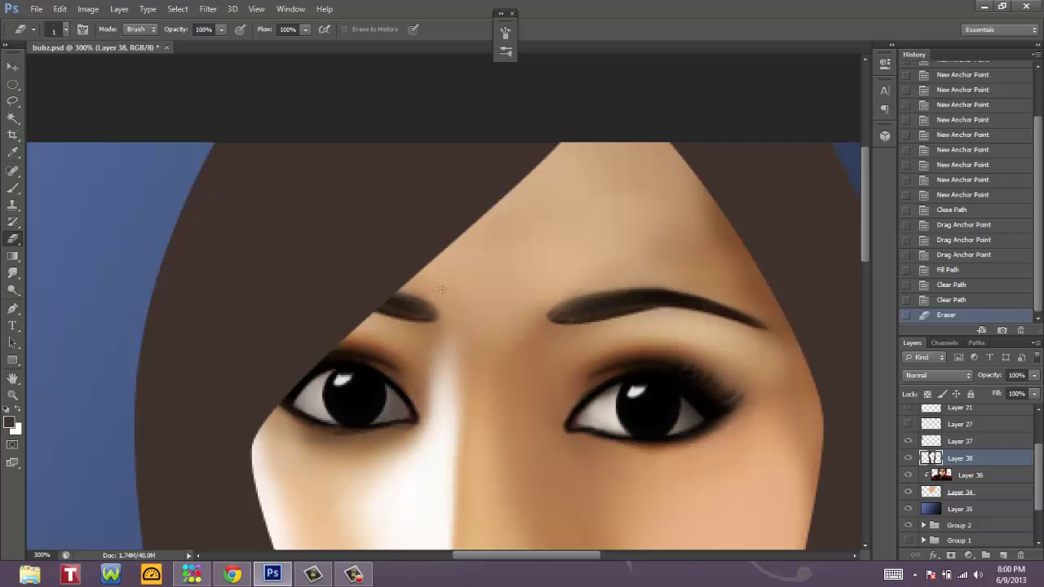
- Erase fine, tapered strands along the fringe's diagonal edge above the forehead, undoing the last few strokes
{"action": "mouse_move", "coordinate": [468, 214]}
{"action": "left_mouse_down"}
{"action": "mouse_move", "coordinate": [453, 238]}
{"action": "mouse_move", "coordinate": [514, 161]}
{"action": "mouse_move", "coordinate": [508, 180]}
{"action": "left_mouse_up"}
{"action": "left_click_drag", "start_coordinate": [519, 166], "coordinate": [496, 193]}
{"action": "left_click_drag", "start_coordinate": [525, 159], "coordinate": [496, 204]}
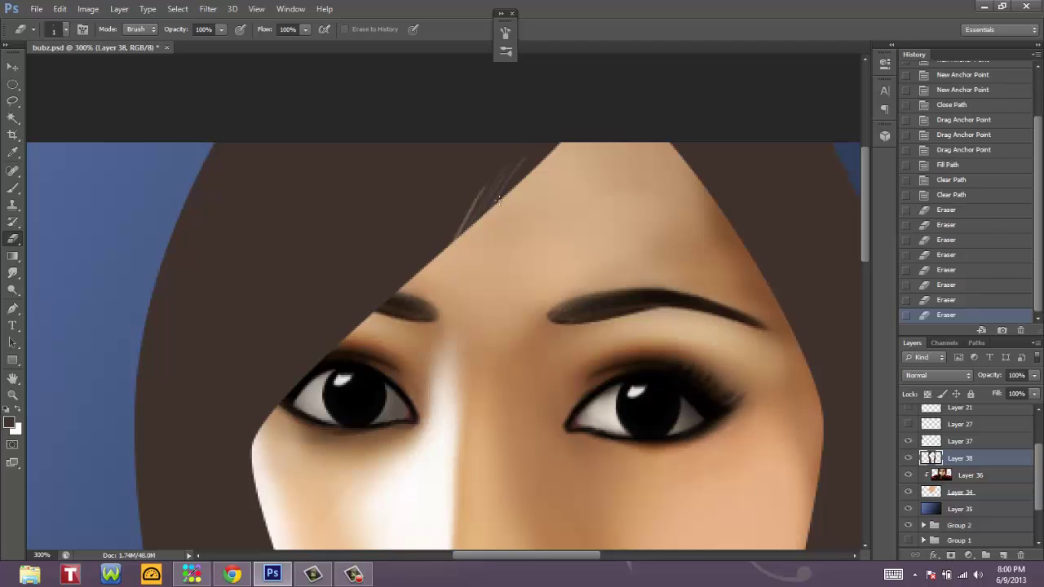
{"action": "left_click_drag", "start_coordinate": [526, 160], "coordinate": [465, 227]}
{"action": "left_click_drag", "start_coordinate": [480, 177], "coordinate": [436, 257]}
{"action": "mouse_move", "coordinate": [480, 188]}
{"action": "left_mouse_down"}
{"action": "mouse_move", "coordinate": [440, 253]}
{"action": "mouse_move", "coordinate": [481, 213]}
{"action": "mouse_move", "coordinate": [460, 236]}
{"action": "left_mouse_up"}
{"action": "mouse_move", "coordinate": [541, 149]}
{"action": "left_mouse_down"}
{"action": "mouse_move", "coordinate": [511, 191]}
{"action": "mouse_move", "coordinate": [531, 172]}
{"action": "left_mouse_up"}
{"action": "mouse_move", "coordinate": [550, 145]}
{"action": "left_mouse_down"}
{"action": "mouse_move", "coordinate": [433, 287]}
{"action": "mouse_move", "coordinate": [429, 225]}
{"action": "mouse_move", "coordinate": [456, 207]}
{"action": "mouse_move", "coordinate": [415, 277]}
{"action": "left_mouse_up"}
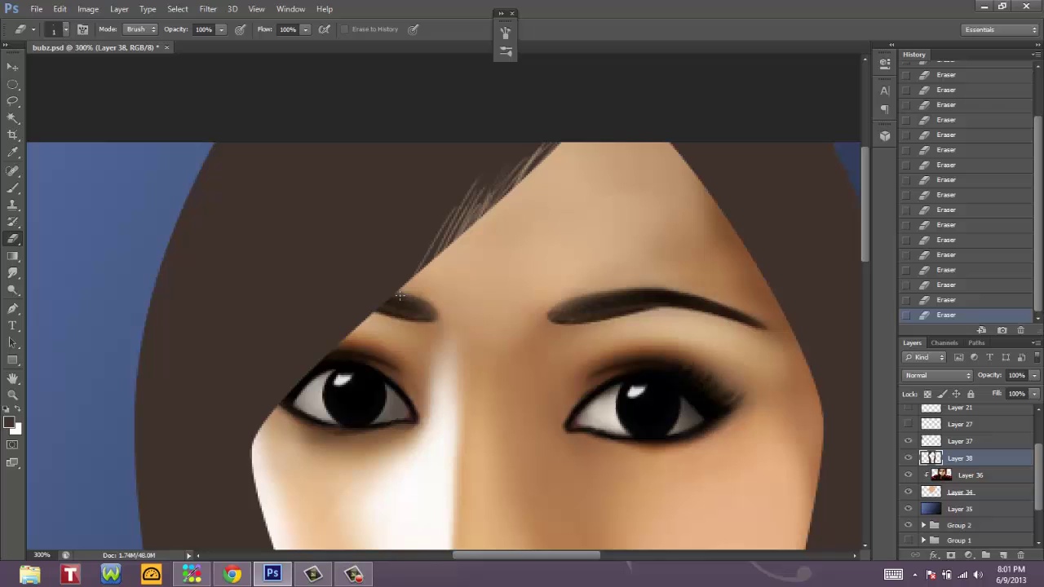
{"action": "left_click_drag", "start_coordinate": [459, 210], "coordinate": [406, 282]}
{"action": "key", "text": "ctrl+alt+z"}
{"action": "key", "text": "ctrl+alt+z"}
{"action": "key", "text": "ctrl+alt+z"}
{"action": "key", "text": "ctrl+alt+z"}
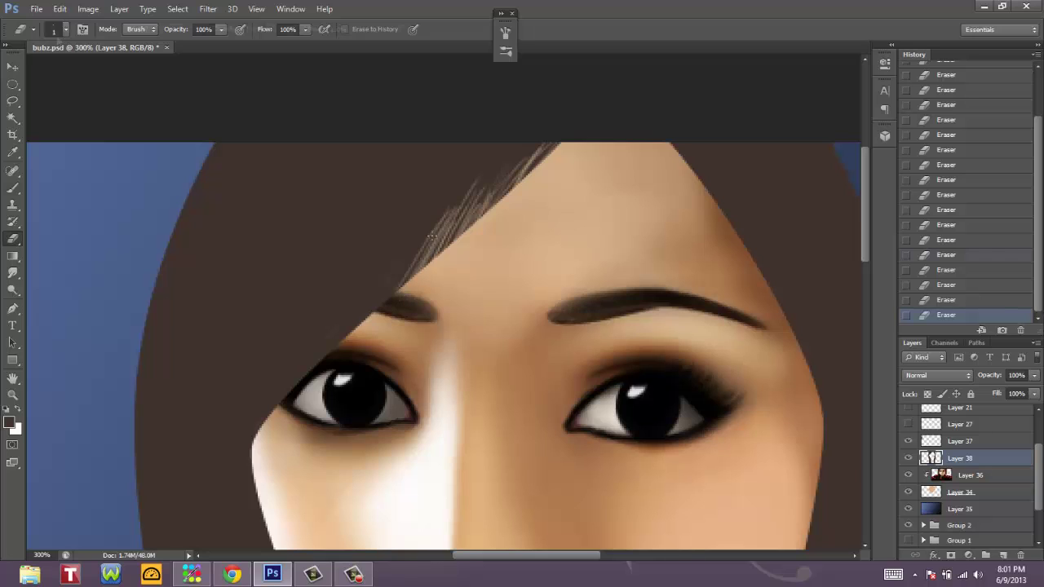
- Paint thin dark brown strands along the fringe edge with a 1 px Brush that uses pen-pressure Transfer
{"action": "key", "text": "b"}
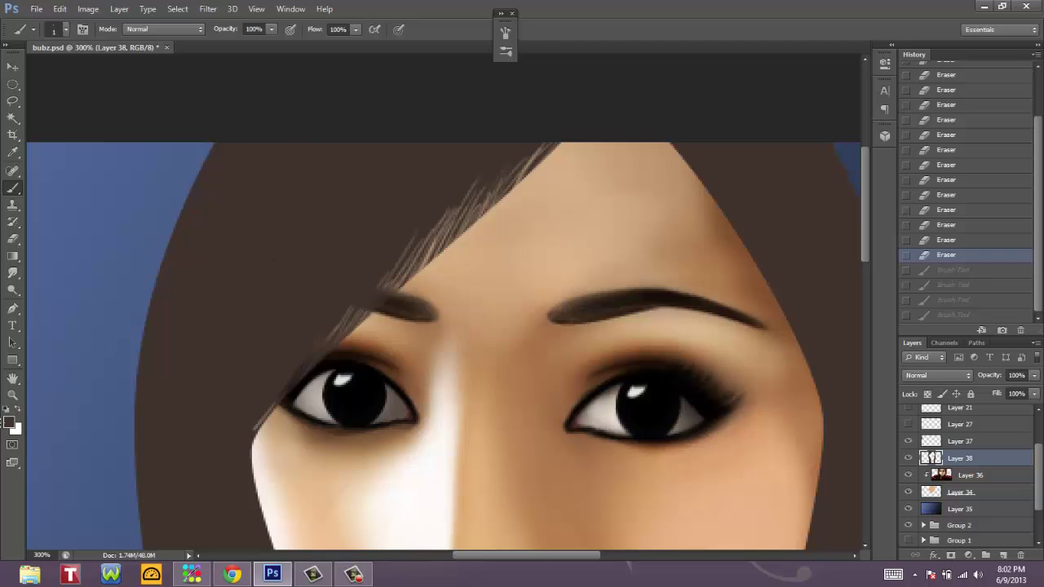
{"action": "left_click", "coordinate": [506, 33]}
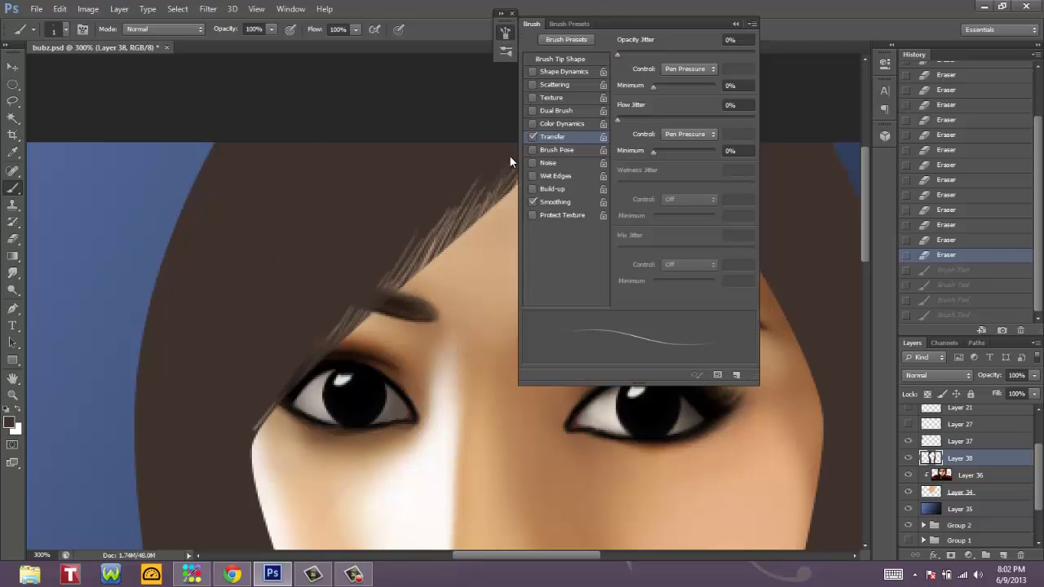
{"action": "left_click", "coordinate": [735, 26]}
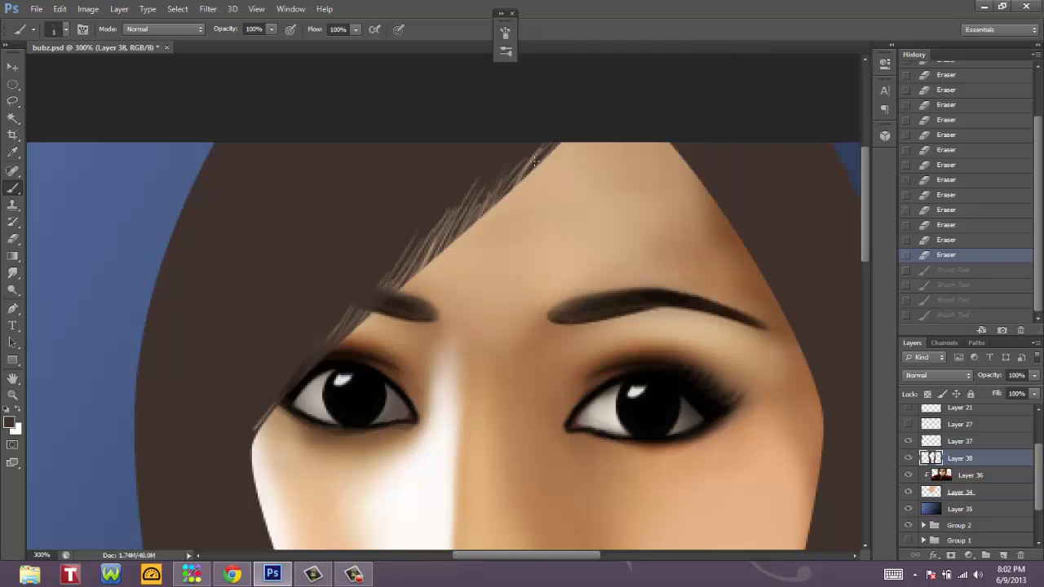
{"action": "mouse_move", "coordinate": [538, 148]}
{"action": "left_mouse_down"}
{"action": "mouse_move", "coordinate": [499, 207]}
{"action": "mouse_move", "coordinate": [519, 184]}
{"action": "mouse_move", "coordinate": [455, 244]}
{"action": "left_mouse_up"}
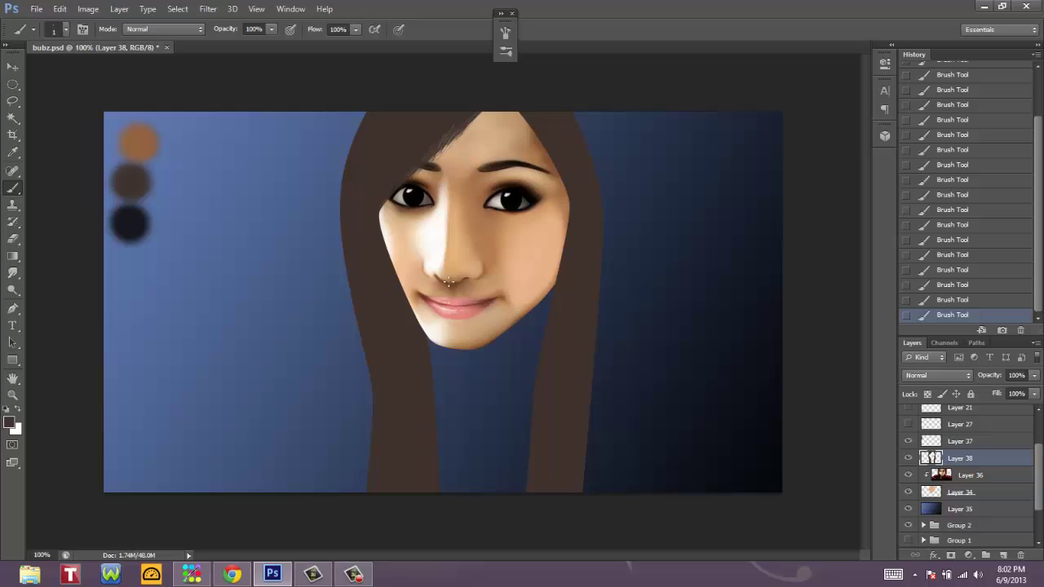
- Sample the orange-brown swatch and paint fine 1 px highlight strands over the hair
{"action": "left_click", "coordinate": [141, 147], "text": "alt"}
{"action": "mouse_move", "coordinate": [449, 154]}
{"action": "left_mouse_down"}
{"action": "mouse_move", "coordinate": [428, 128]}
{"action": "mouse_move", "coordinate": [441, 114]}
{"action": "mouse_move", "coordinate": [412, 173]}
{"action": "left_mouse_up"}
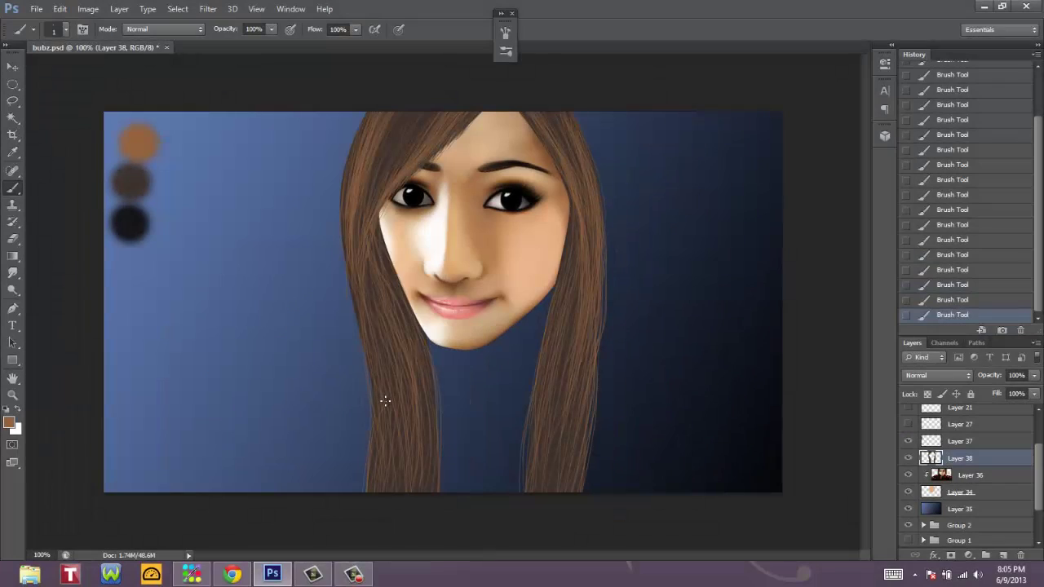
- Examine the painted strands at 300% along both sides of the hair, from the face down to the ends
{"action": "key", "text": "ctrl+plus"}
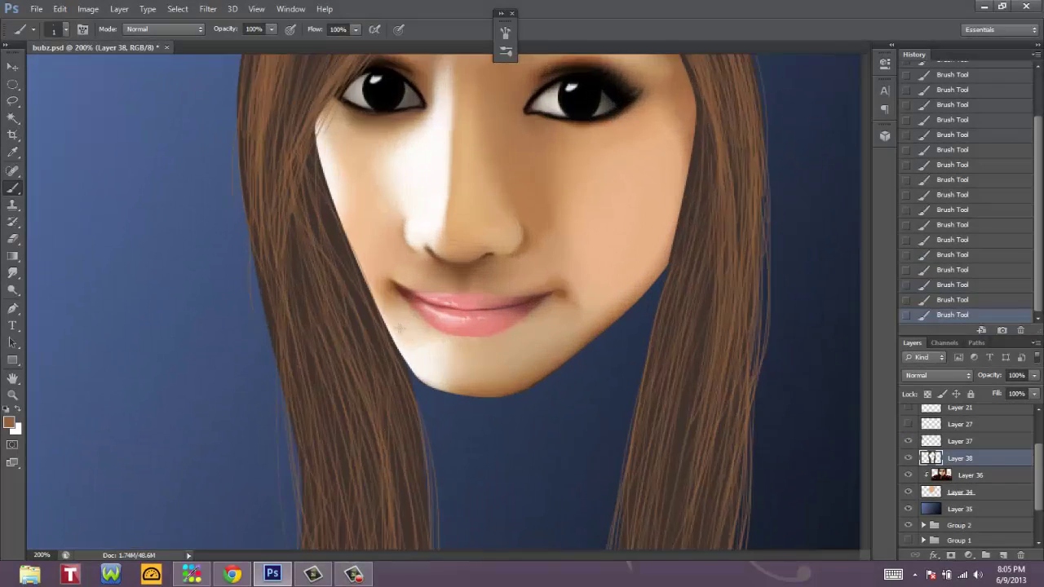
{"action": "key", "text": "ctrl+plus"}
{"action": "key", "text": "h"}
{"action": "left_click_drag", "start_coordinate": [298, 319], "coordinate": [486, 241]}
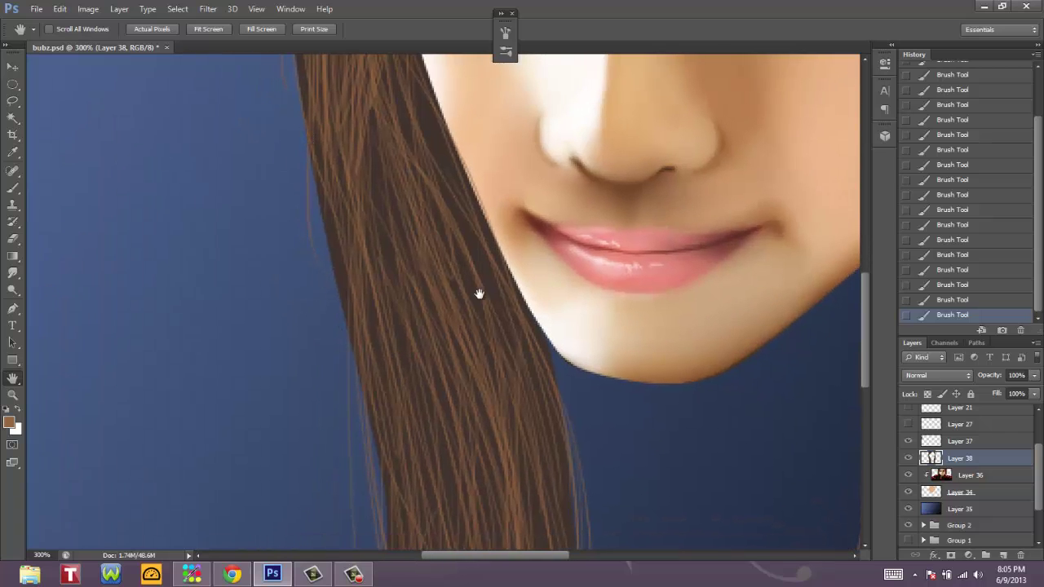
{"action": "left_click_drag", "start_coordinate": [359, 445], "coordinate": [396, 242]}
{"action": "left_click_drag", "start_coordinate": [492, 462], "coordinate": [492, 270]}
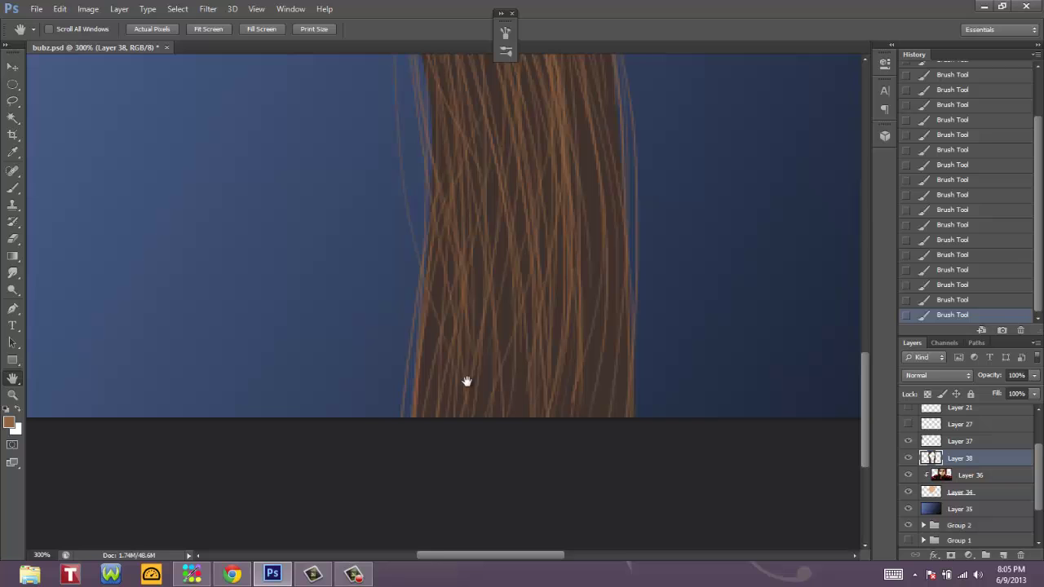
{"action": "left_click_drag", "start_coordinate": [571, 343], "coordinate": [164, 323]}
{"action": "left_click_drag", "start_coordinate": [783, 326], "coordinate": [484, 333]}
{"action": "left_click_drag", "start_coordinate": [657, 294], "coordinate": [622, 342]}
{"action": "left_click_drag", "start_coordinate": [275, 335], "coordinate": [387, 315]}
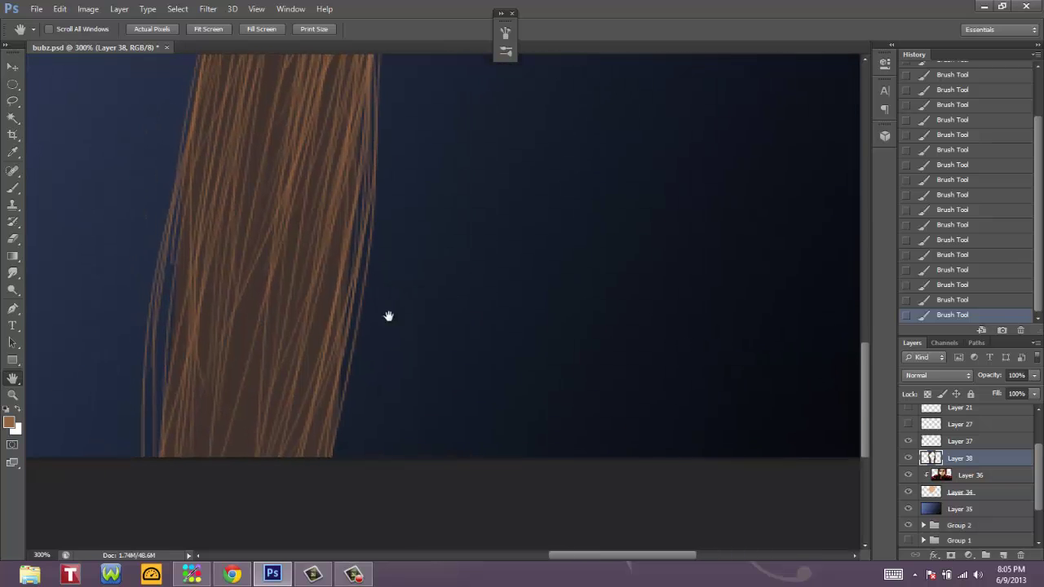
{"action": "left_click_drag", "start_coordinate": [302, 264], "coordinate": [384, 489]}
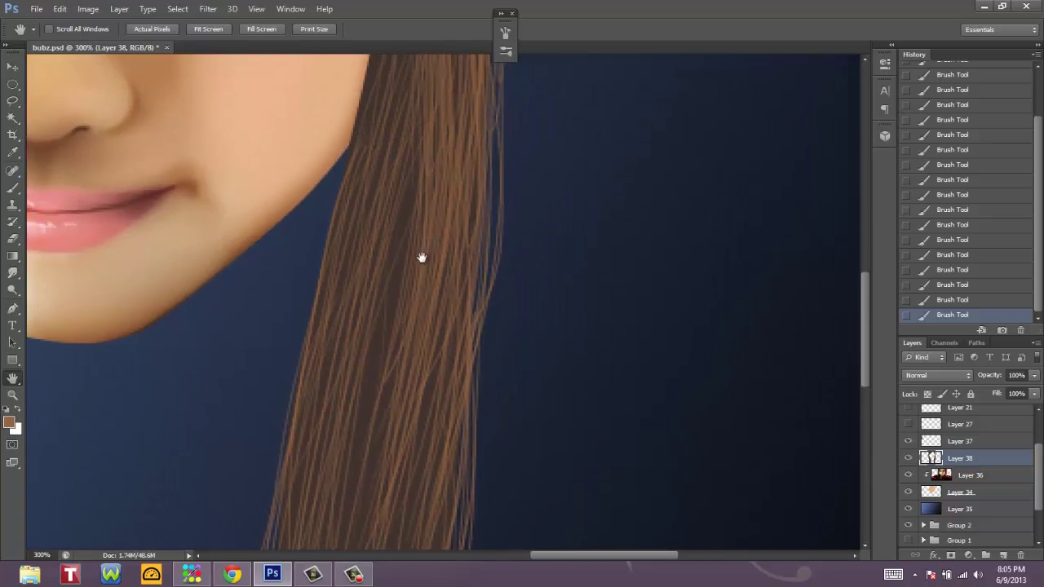
{"action": "left_click_drag", "start_coordinate": [422, 256], "coordinate": [431, 420]}
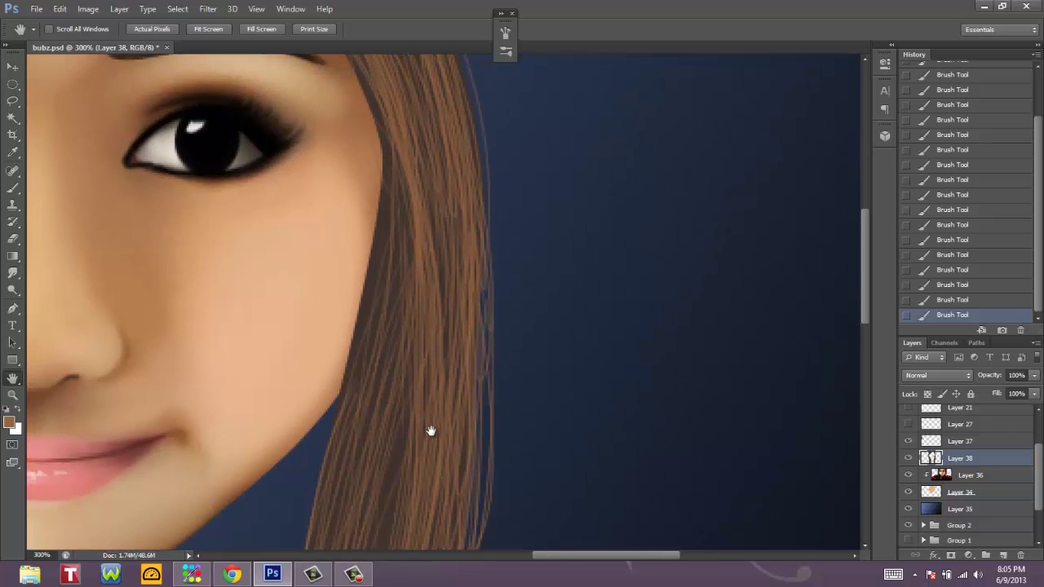
{"action": "left_click_drag", "start_coordinate": [436, 201], "coordinate": [401, 288]}
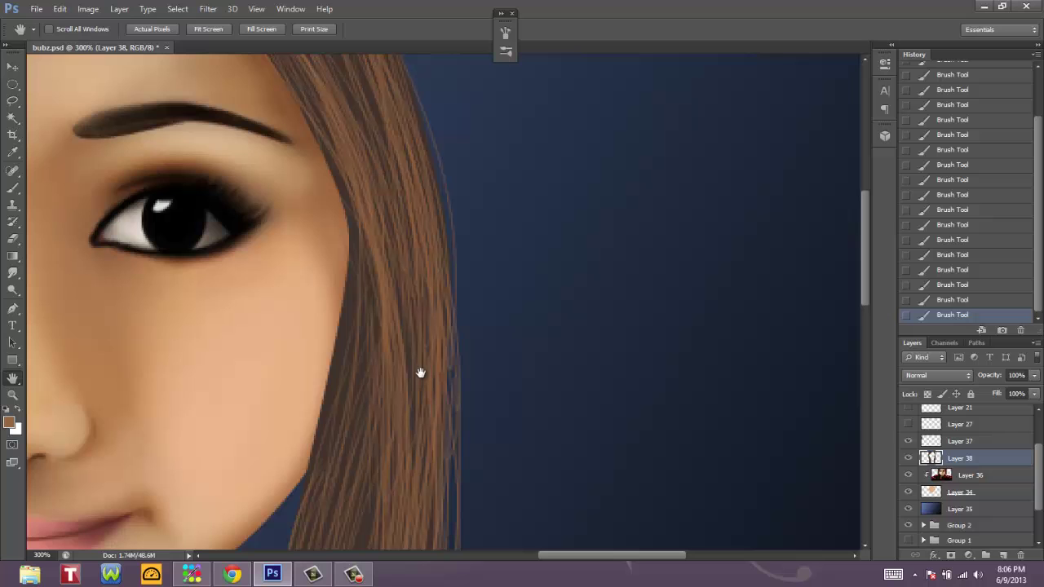
{"action": "left_click_drag", "start_coordinate": [408, 359], "coordinate": [506, 219]}
{"action": "left_click_drag", "start_coordinate": [490, 507], "coordinate": [494, 292]}
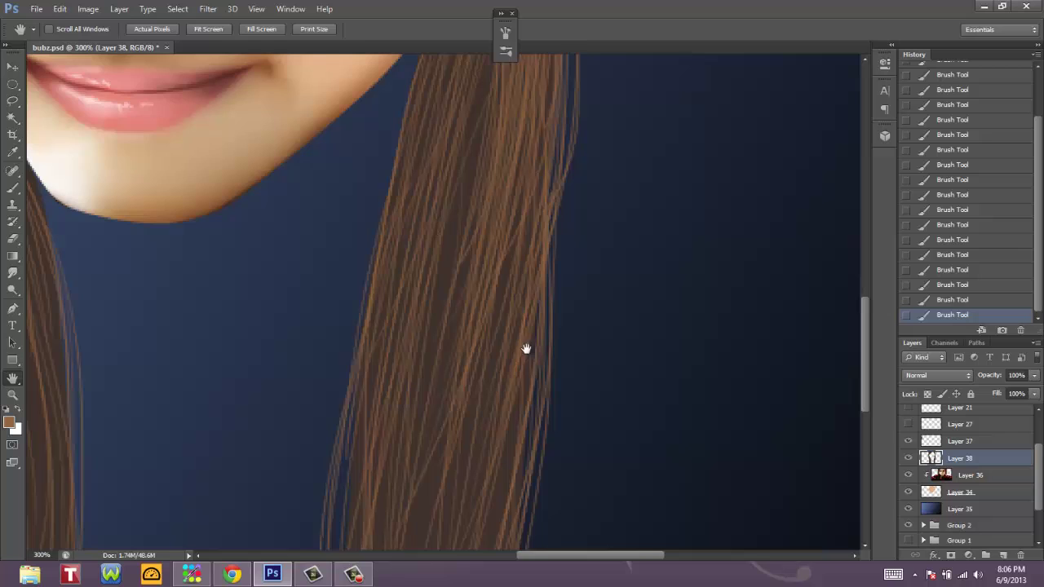
{"action": "left_click_drag", "start_coordinate": [526, 350], "coordinate": [534, 189]}
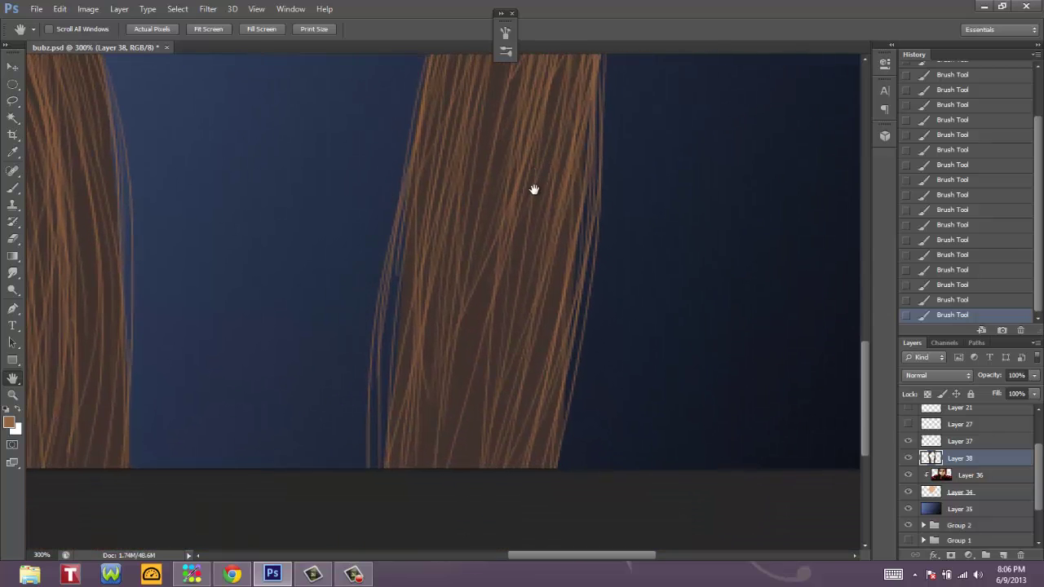
{"action": "left_click_drag", "start_coordinate": [523, 263], "coordinate": [501, 342]}
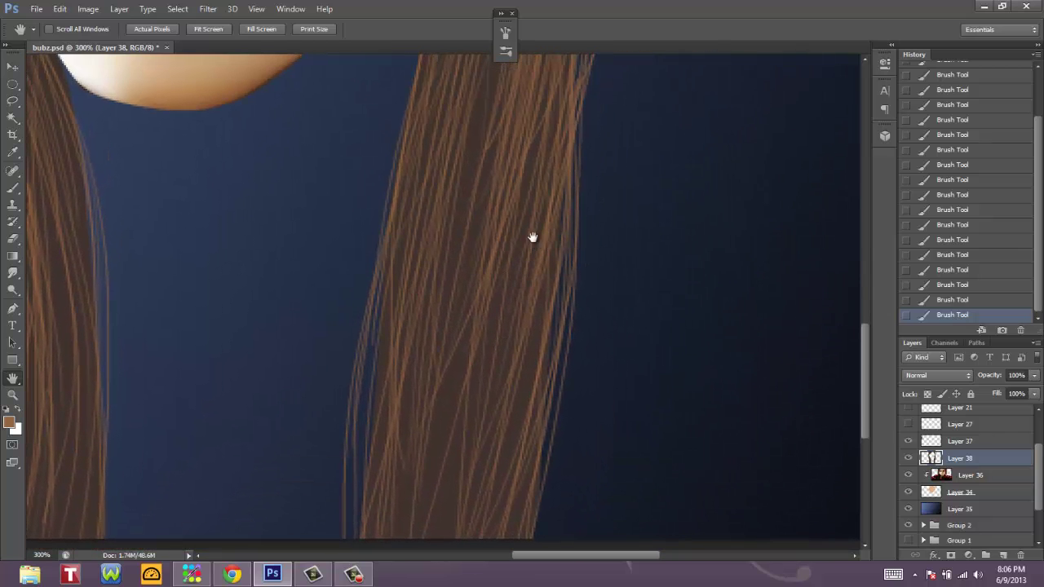
- Paint a patch of thin back-and-forth test strands on the blue background beside the hair with the 1 px Brush
{"action": "left_click_drag", "start_coordinate": [528, 210], "coordinate": [478, 534]}
{"action": "left_click_drag", "start_coordinate": [503, 182], "coordinate": [512, 336]}
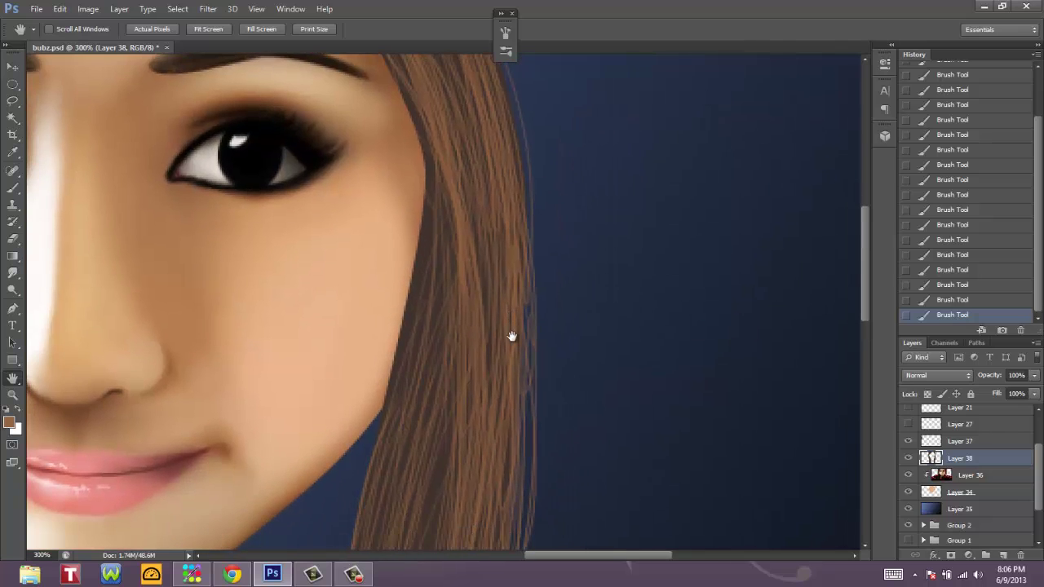
{"action": "key", "text": "b"}
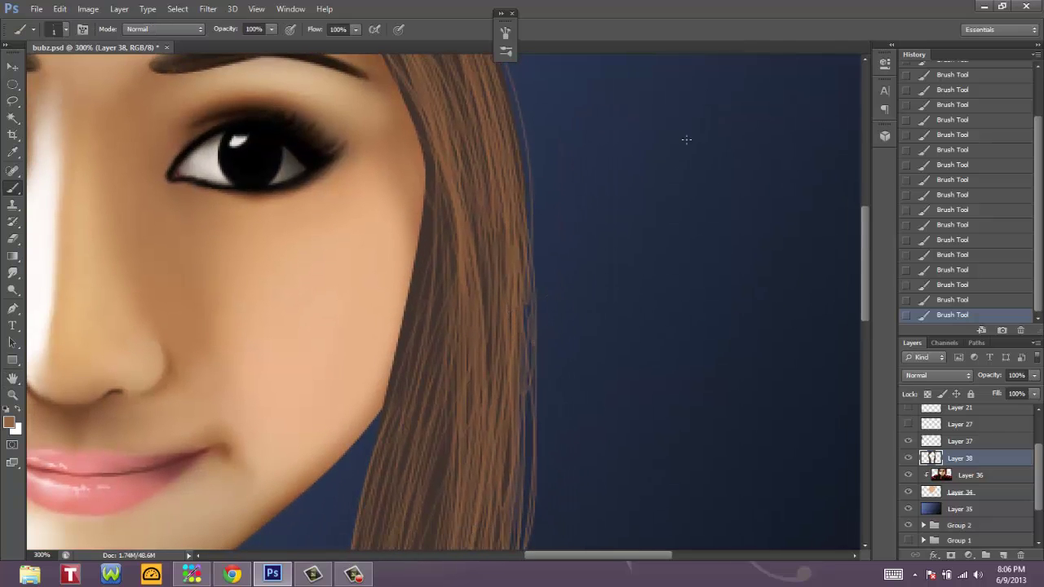
{"action": "mouse_move", "coordinate": [675, 259]}
{"action": "left_mouse_down"}
{"action": "mouse_move", "coordinate": [656, 112]}
{"action": "mouse_move", "coordinate": [649, 227]}
{"action": "mouse_move", "coordinate": [668, 279]}
{"action": "mouse_move", "coordinate": [658, 126]}
{"action": "mouse_move", "coordinate": [695, 303]}
{"action": "left_mouse_up"}
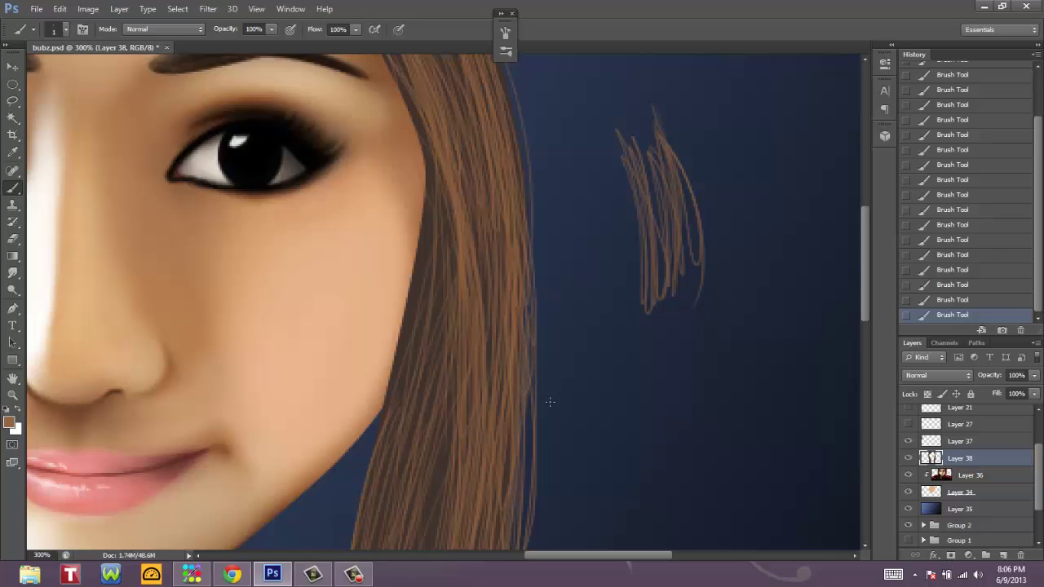
- Paint a second test clump of separate, overlapping curved strands with tapered ends beside the first patch
{"action": "left_click_drag", "start_coordinate": [732, 96], "coordinate": [763, 251]}
{"action": "left_click_drag", "start_coordinate": [732, 96], "coordinate": [752, 246]}
{"action": "left_click_drag", "start_coordinate": [734, 114], "coordinate": [752, 274]}
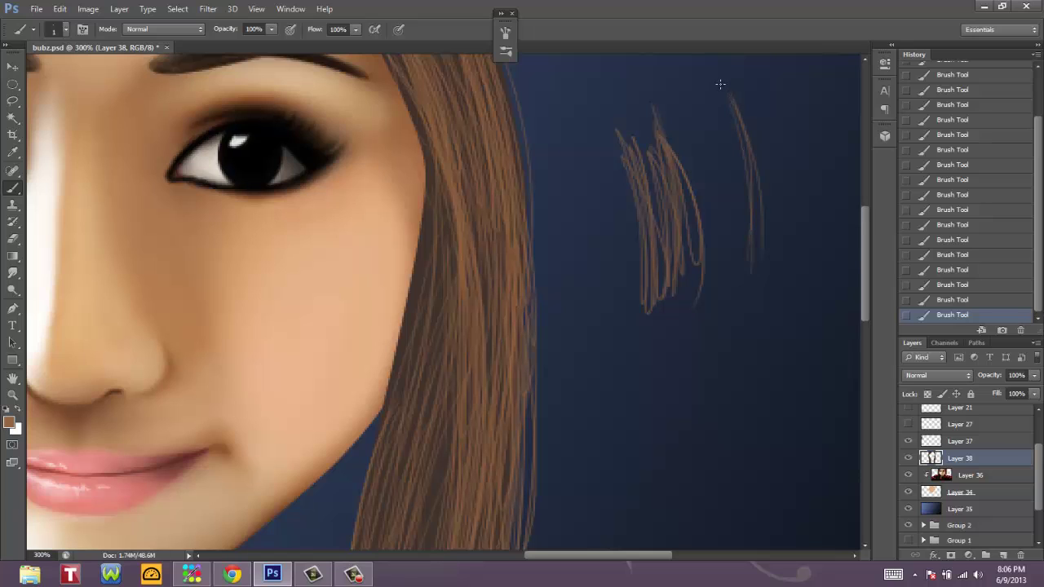
{"action": "mouse_move", "coordinate": [721, 84]}
{"action": "left_mouse_down"}
{"action": "mouse_move", "coordinate": [751, 261]}
{"action": "mouse_move", "coordinate": [756, 218]}
{"action": "left_mouse_up"}
{"action": "mouse_move", "coordinate": [733, 99]}
{"action": "left_mouse_down"}
{"action": "mouse_move", "coordinate": [763, 249]}
{"action": "mouse_move", "coordinate": [763, 235]}
{"action": "mouse_move", "coordinate": [756, 254]}
{"action": "mouse_move", "coordinate": [767, 241]}
{"action": "left_mouse_up"}
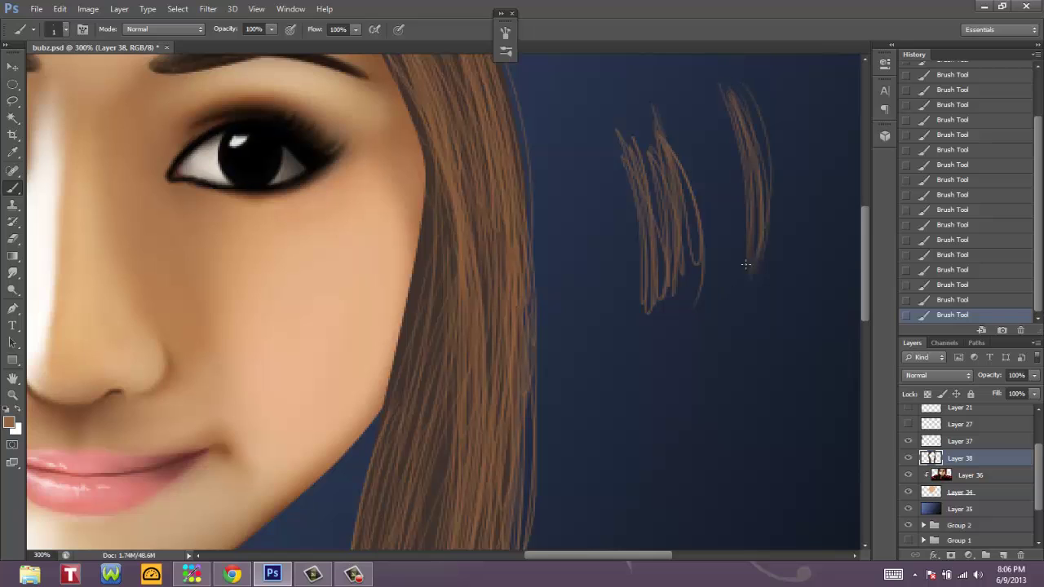
{"action": "left_click_drag", "start_coordinate": [744, 94], "coordinate": [734, 282]}
{"action": "left_click_drag", "start_coordinate": [746, 79], "coordinate": [745, 277]}
{"action": "left_click_drag", "start_coordinate": [747, 150], "coordinate": [749, 251]}
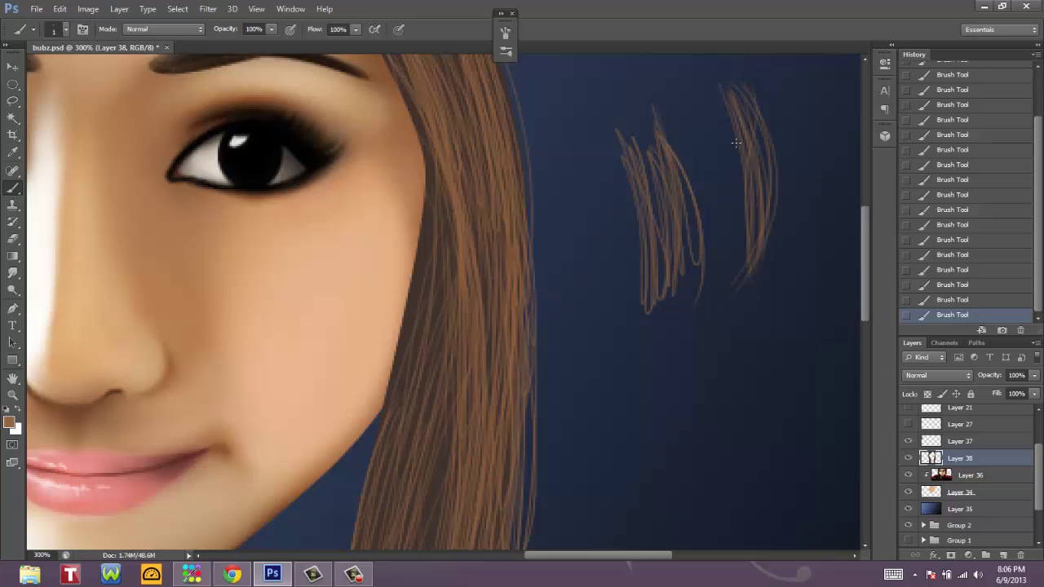
{"action": "left_click_drag", "start_coordinate": [733, 131], "coordinate": [741, 282]}
{"action": "left_click_drag", "start_coordinate": [749, 100], "coordinate": [737, 302]}
{"action": "left_click_drag", "start_coordinate": [740, 121], "coordinate": [742, 289]}
{"action": "left_click_drag", "start_coordinate": [746, 141], "coordinate": [736, 314]}
{"action": "left_click_drag", "start_coordinate": [742, 163], "coordinate": [733, 329]}
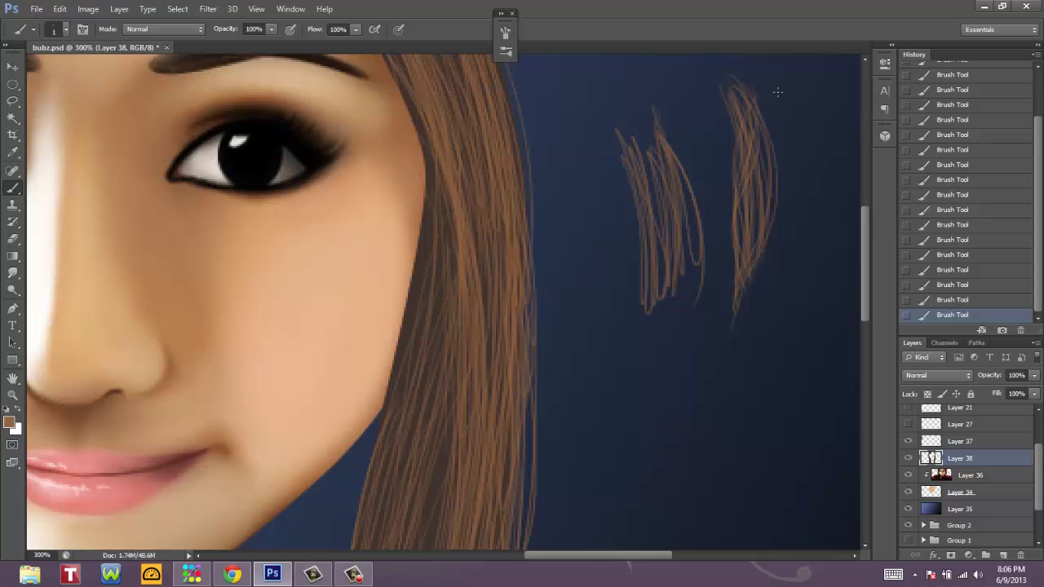
- Paint a third, narrower test clump of curved strands that converge to a pointed lower tip
{"action": "left_click_drag", "start_coordinate": [778, 92], "coordinate": [790, 327]}
{"action": "mouse_move", "coordinate": [799, 171]}
{"action": "left_mouse_down"}
{"action": "mouse_move", "coordinate": [808, 200]}
{"action": "mouse_move", "coordinate": [790, 335]}
{"action": "left_mouse_up"}
{"action": "left_click_drag", "start_coordinate": [804, 200], "coordinate": [788, 330]}
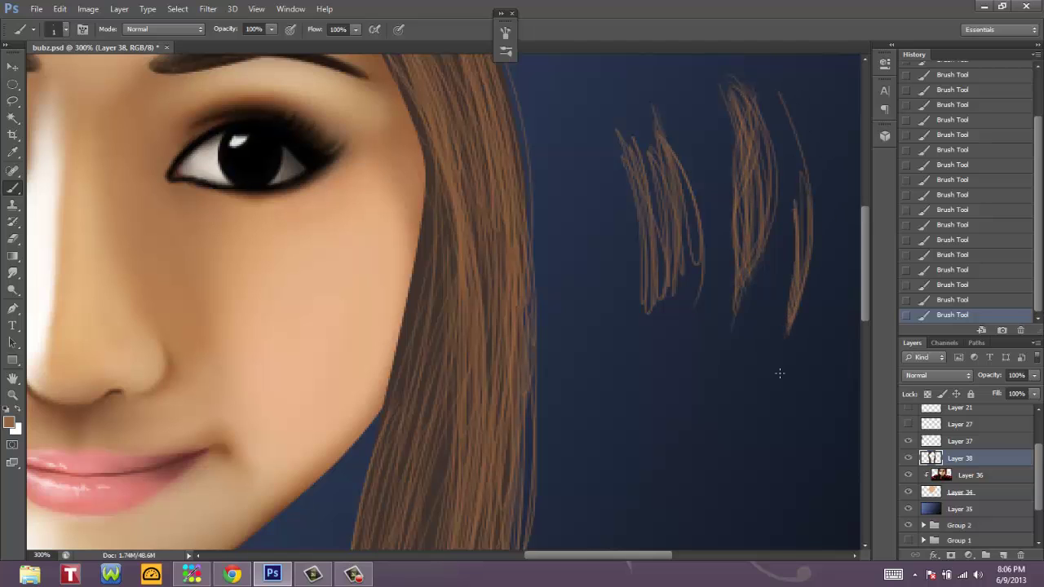
{"action": "left_click_drag", "start_coordinate": [798, 162], "coordinate": [789, 350]}
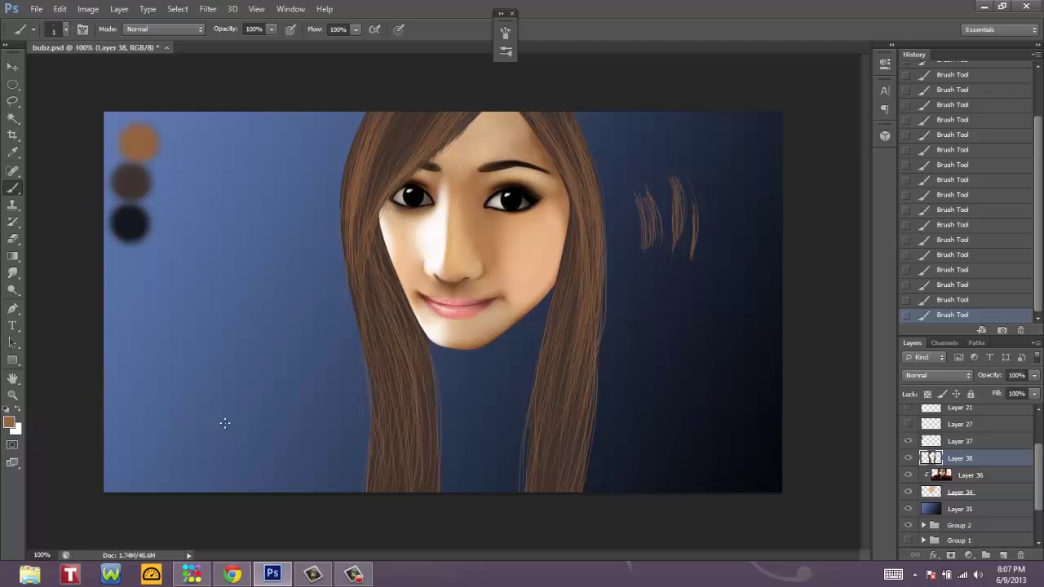
- Paint fine dark strands over the hair using the black swatch's color, and add a new layer clipped to the hair layer
{"action": "left_click", "coordinate": [131, 229], "text": "alt"}
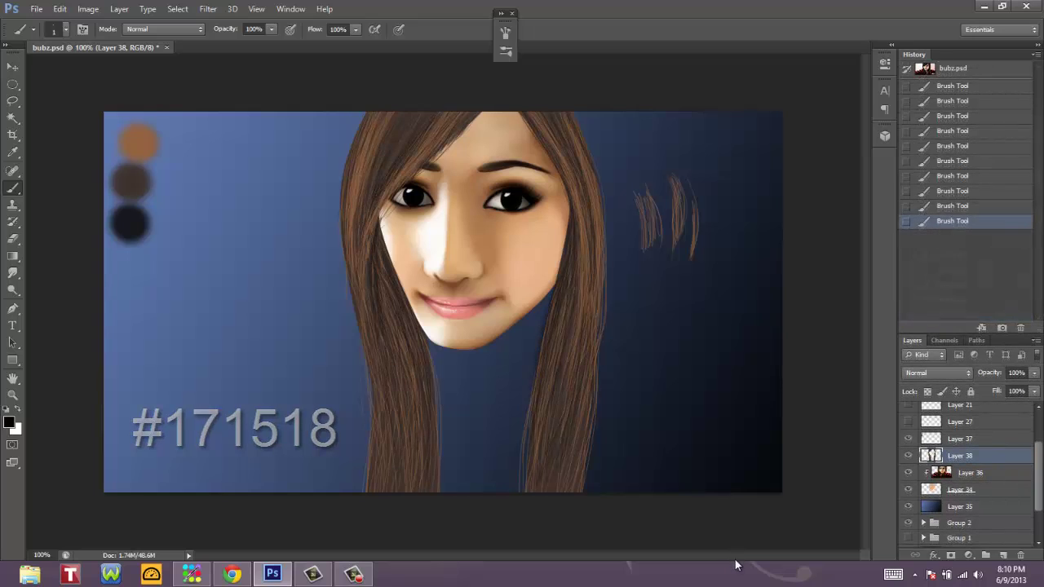
{"action": "left_click", "coordinate": [1003, 555]}
{"action": "right_click", "coordinate": [979, 458]}
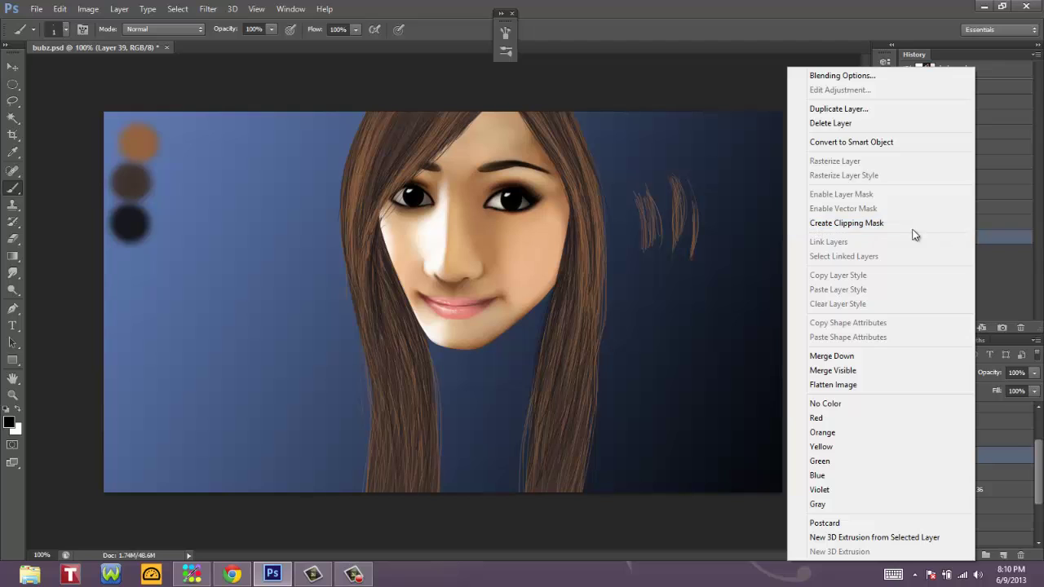
{"action": "left_click", "coordinate": [886, 225]}
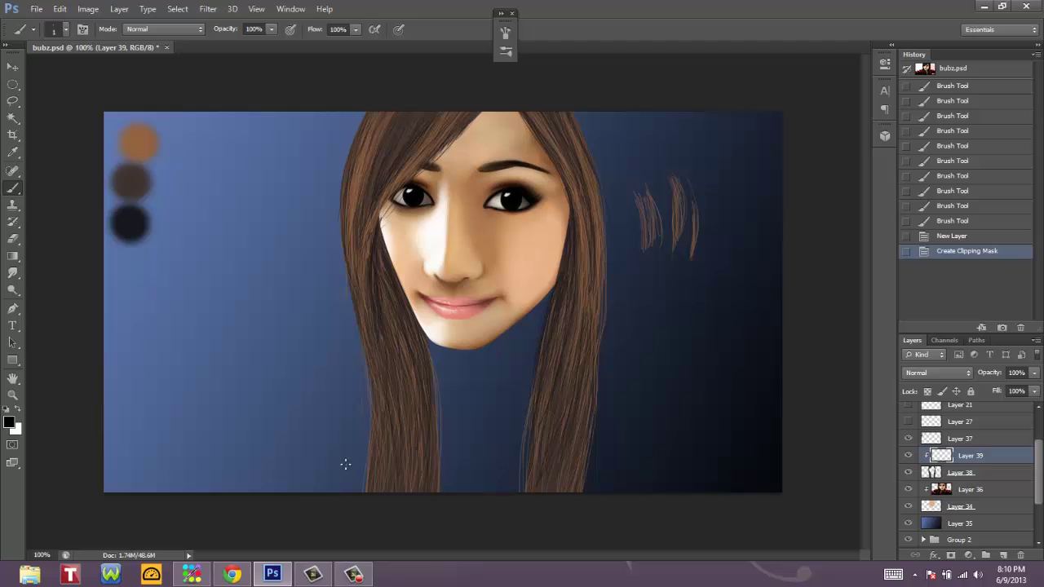
- Set up a soft round 79 px brush with 0% hardness and pen-pressure Transfer for opacity and flow
{"action": "left_click", "coordinate": [56, 29]}
{"action": "left_click_drag", "start_coordinate": [21, 71], "coordinate": [69, 72]}
{"action": "left_click", "coordinate": [27, 135]}
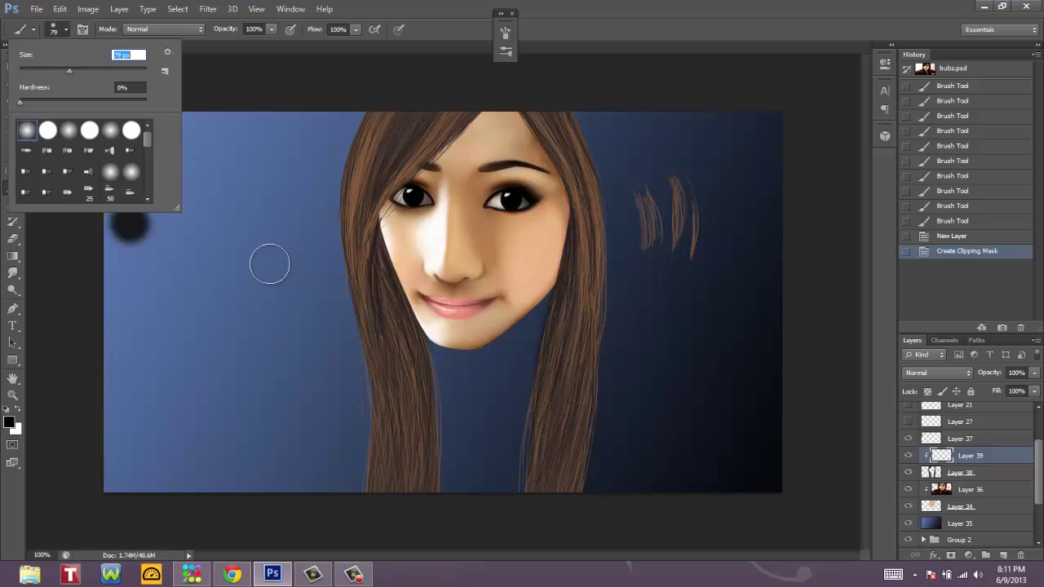
{"action": "left_click", "coordinate": [271, 261]}
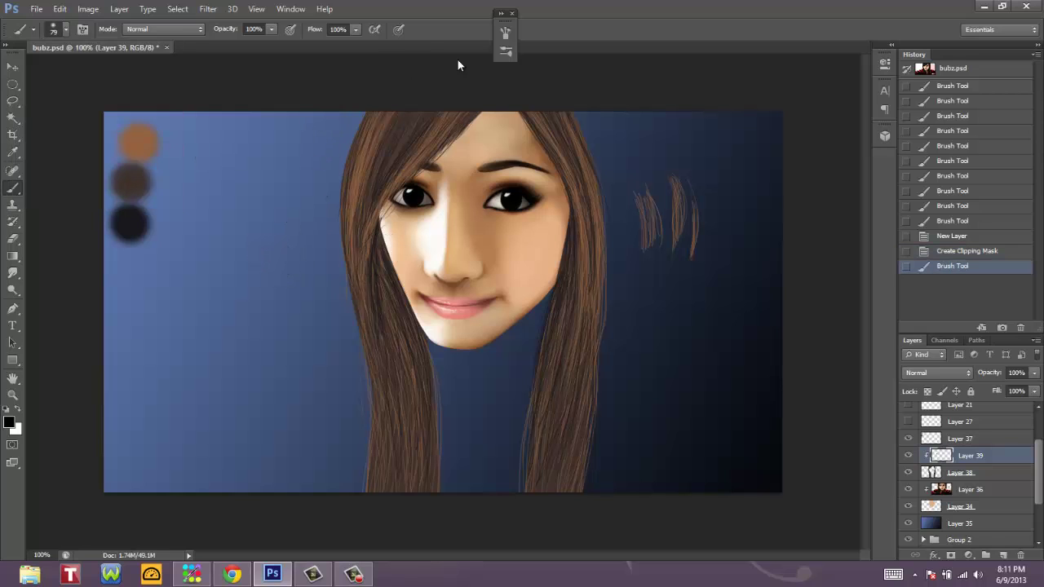
{"action": "left_click", "coordinate": [505, 32]}
{"action": "left_click", "coordinate": [551, 138]}
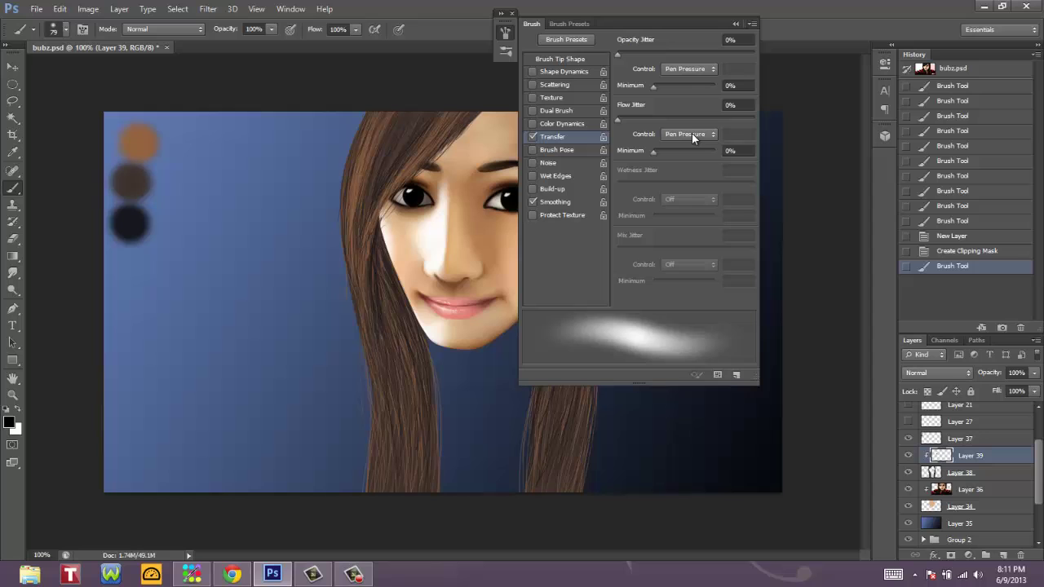
{"action": "left_click", "coordinate": [734, 26]}
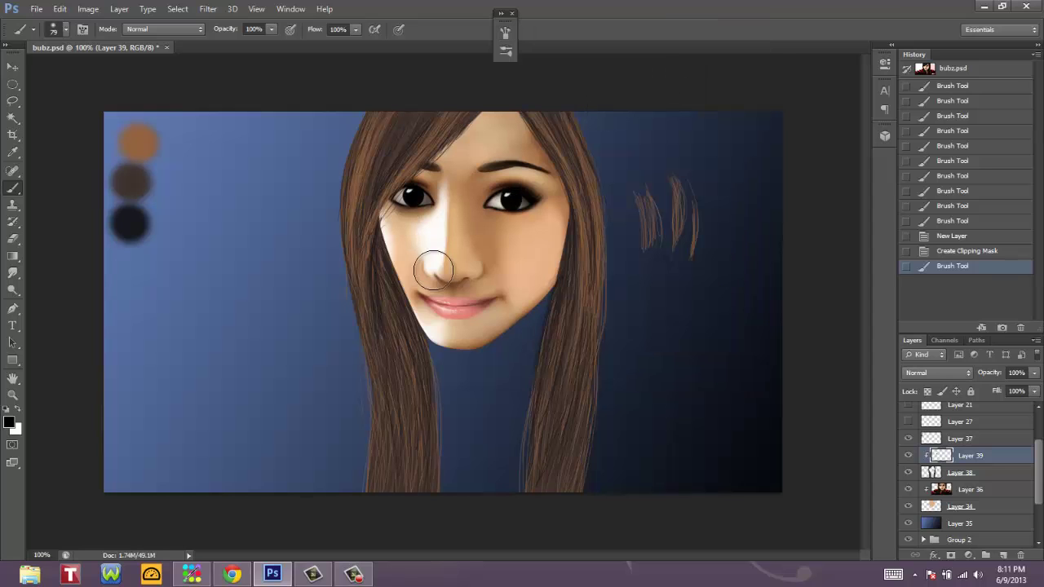
- Shade the inner part of the left hair lock beside the cheek and jaw with soft black strokes
{"action": "left_click_drag", "start_coordinate": [384, 234], "coordinate": [391, 247]}
{"action": "left_click_drag", "start_coordinate": [388, 245], "coordinate": [386, 367]}
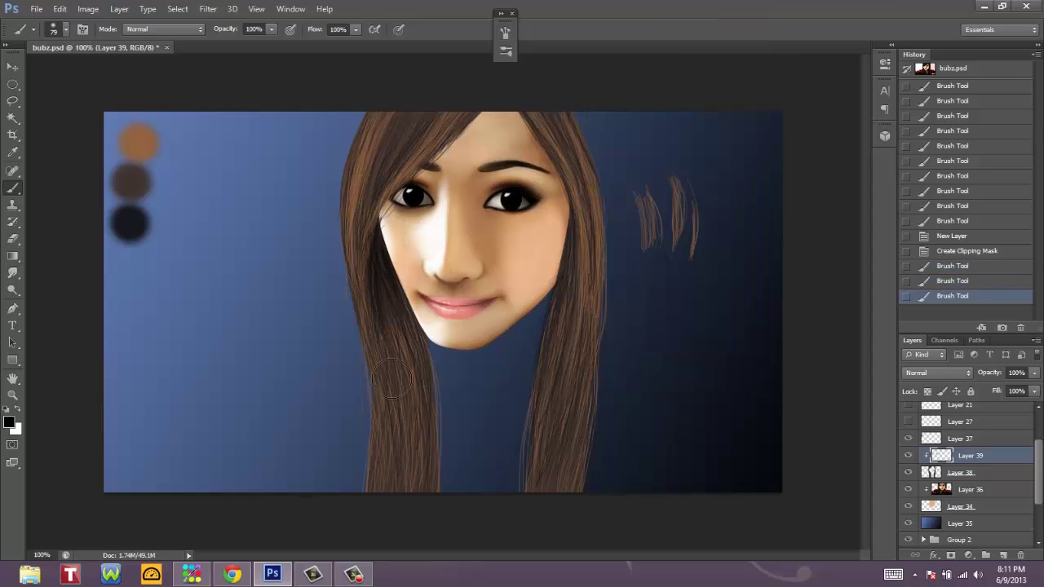
{"action": "mouse_move", "coordinate": [385, 270]}
{"action": "left_mouse_down"}
{"action": "mouse_move", "coordinate": [438, 428]}
{"action": "mouse_move", "coordinate": [414, 318]}
{"action": "left_mouse_up"}
{"action": "left_click_drag", "start_coordinate": [396, 246], "coordinate": [383, 326]}
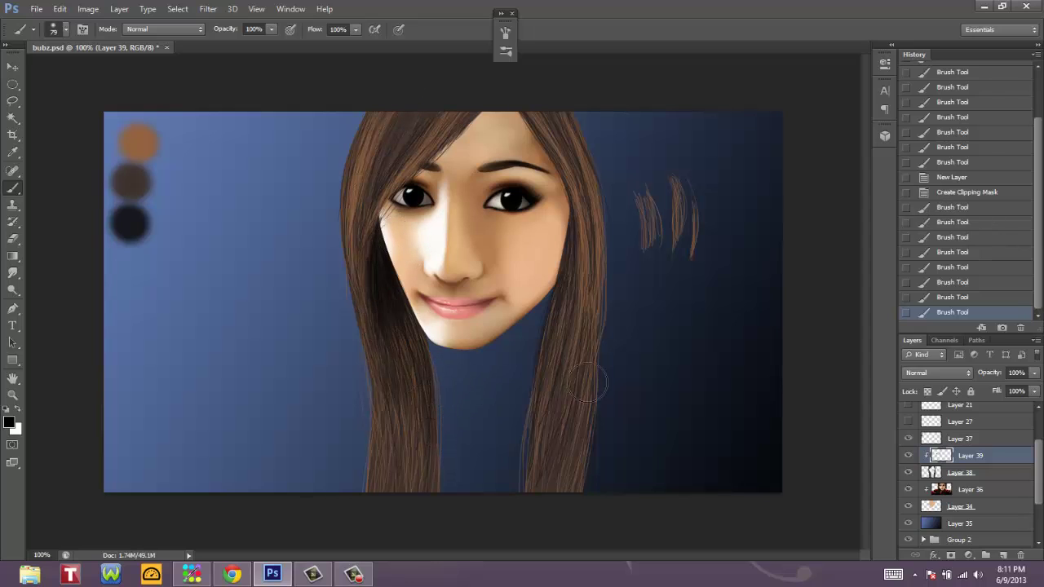
- Shade the inner edge of the right hair lock with soft black strokes, and merge the shading layer down into the hair layer
{"action": "left_click_drag", "start_coordinate": [552, 466], "coordinate": [533, 464]}
{"action": "mouse_move", "coordinate": [536, 457]}
{"action": "left_mouse_down"}
{"action": "mouse_move", "coordinate": [571, 356]}
{"action": "mouse_move", "coordinate": [564, 255]}
{"action": "left_mouse_up"}
{"action": "mouse_move", "coordinate": [563, 269]}
{"action": "left_mouse_down"}
{"action": "mouse_move", "coordinate": [530, 431]}
{"action": "mouse_move", "coordinate": [548, 348]}
{"action": "left_mouse_up"}
{"action": "left_click_drag", "start_coordinate": [571, 237], "coordinate": [550, 306]}
{"action": "mouse_move", "coordinate": [555, 211]}
{"action": "left_mouse_down"}
{"action": "mouse_move", "coordinate": [555, 274]}
{"action": "mouse_move", "coordinate": [527, 364]}
{"action": "left_mouse_up"}
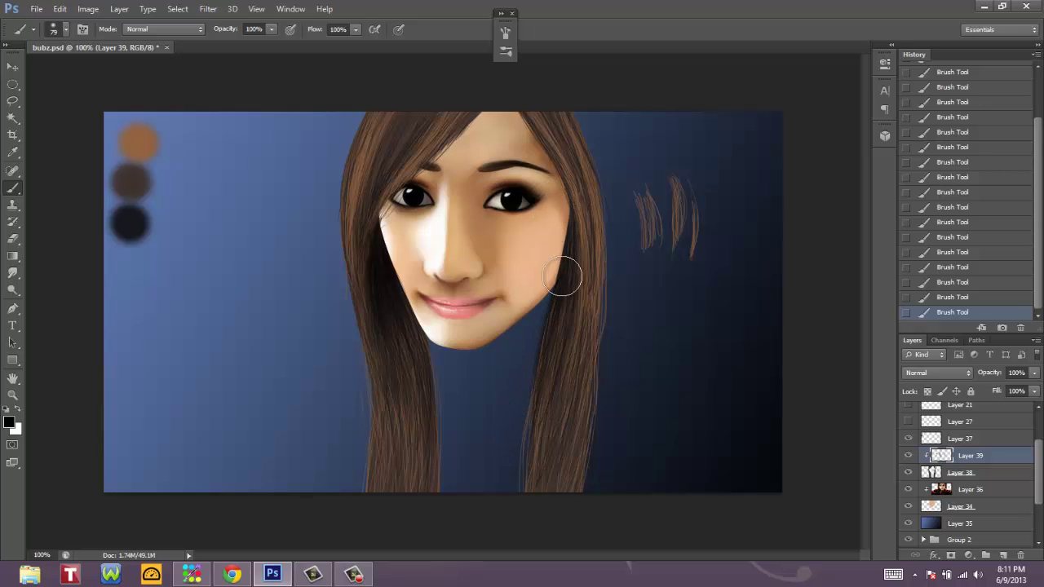
{"action": "mouse_move", "coordinate": [564, 275]}
{"action": "left_mouse_down"}
{"action": "mouse_move", "coordinate": [509, 443]}
{"action": "mouse_move", "coordinate": [522, 456]}
{"action": "left_mouse_up"}
{"action": "left_click_drag", "start_coordinate": [555, 337], "coordinate": [543, 471]}
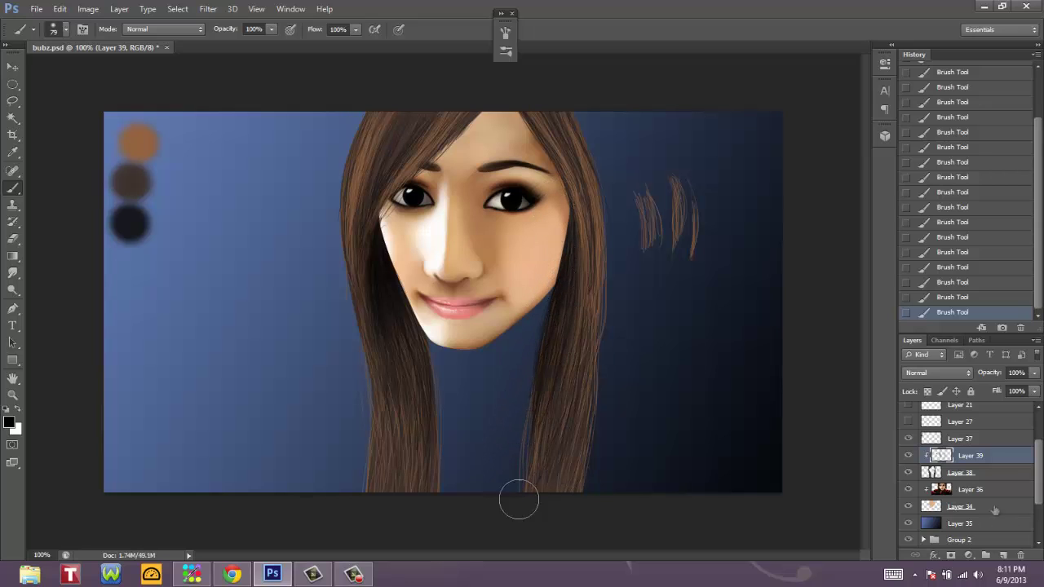
{"action": "right_click", "coordinate": [1018, 459]}
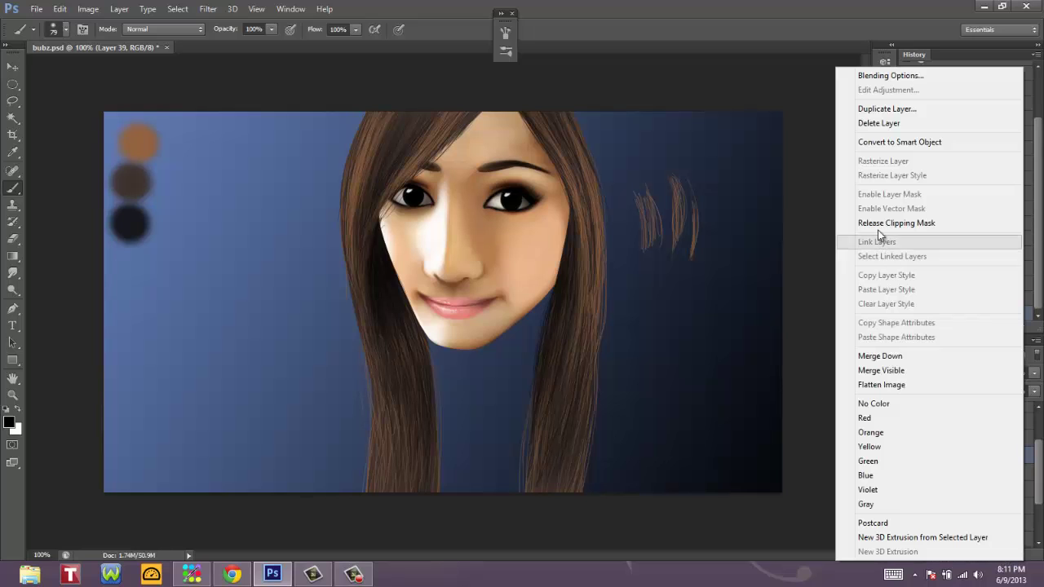
{"action": "left_click", "coordinate": [880, 356]}
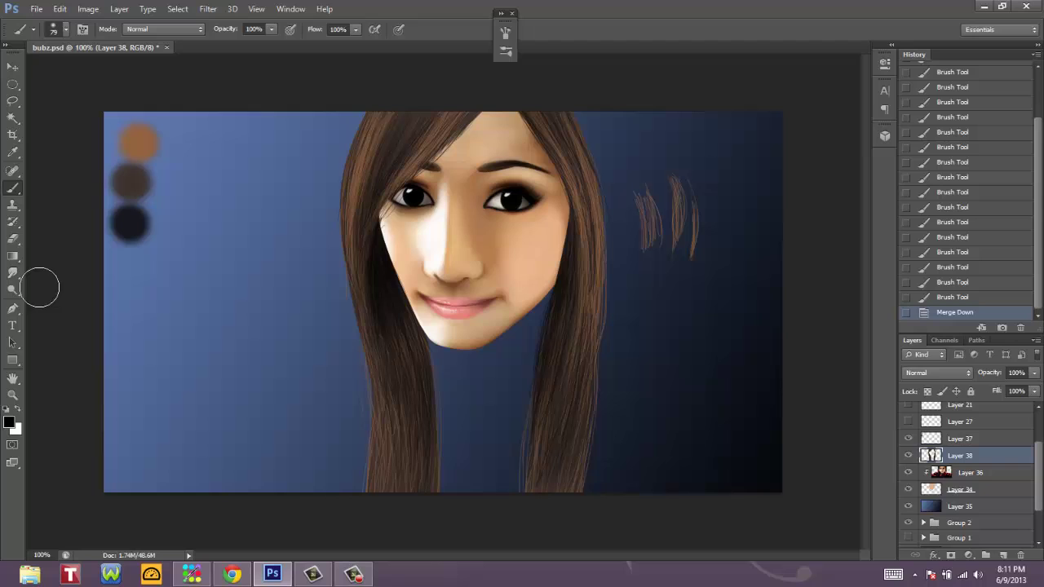
- Brighten the fringe and upper left hair with the 60 px Dodge tool at Midtones, 50% exposure
{"action": "left_click", "coordinate": [10, 292]}
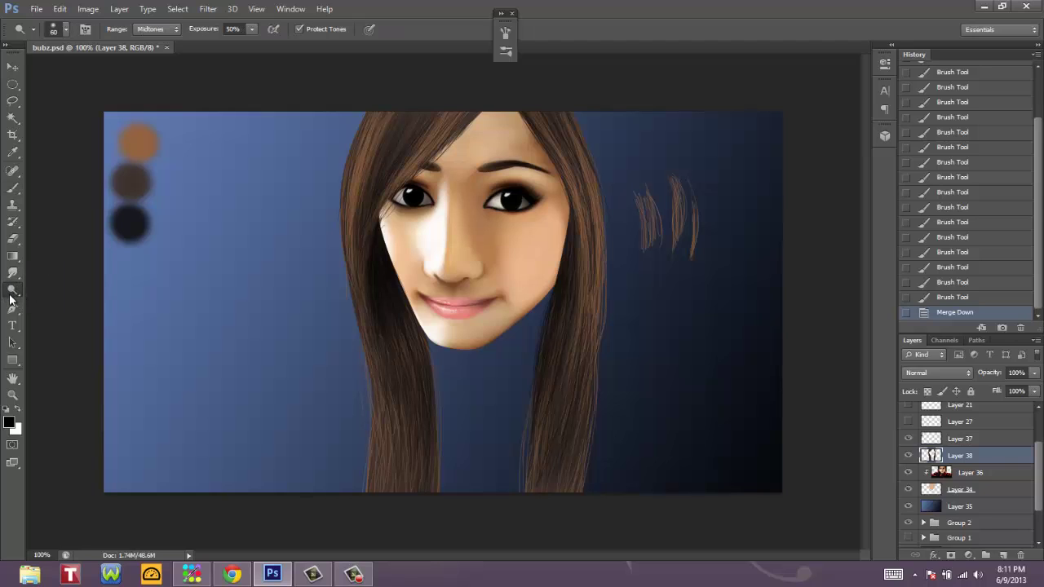
{"action": "right_click", "coordinate": [17, 294]}
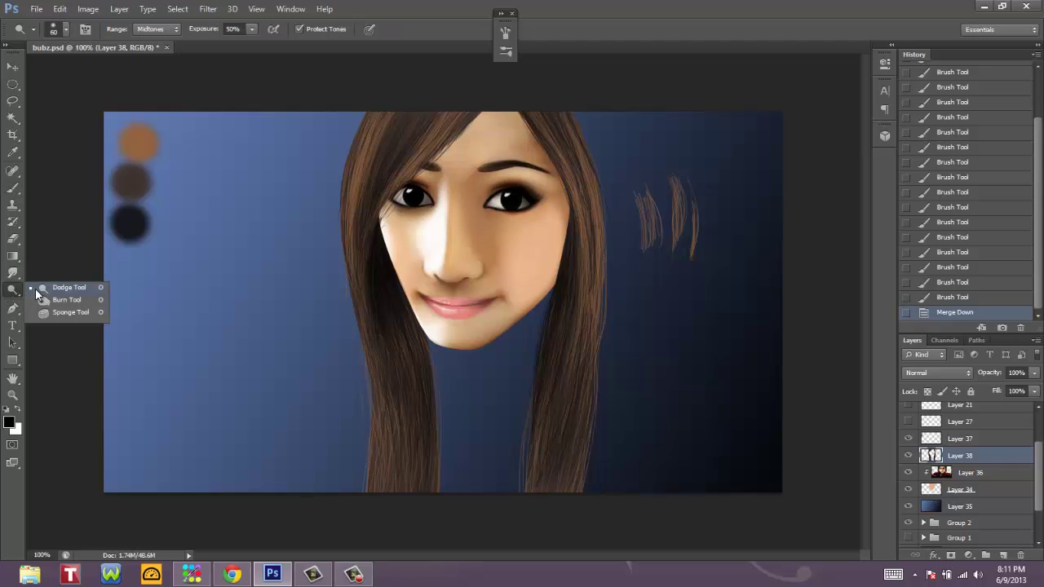
{"action": "left_click", "coordinate": [35, 289]}
{"action": "left_click_drag", "start_coordinate": [377, 108], "coordinate": [355, 223]}
{"action": "left_click_drag", "start_coordinate": [424, 148], "coordinate": [397, 181]}
{"action": "left_click_drag", "start_coordinate": [475, 98], "coordinate": [386, 193]}
{"action": "left_click_drag", "start_coordinate": [442, 113], "coordinate": [368, 197]}
{"action": "left_click_drag", "start_coordinate": [388, 121], "coordinate": [359, 197]}
- Dodge highlights down the right side of the hair, and touch the lower left lock
{"action": "left_click_drag", "start_coordinate": [542, 115], "coordinate": [589, 222]}
{"action": "left_click_drag", "start_coordinate": [552, 143], "coordinate": [597, 269]}
{"action": "left_click_drag", "start_coordinate": [562, 109], "coordinate": [594, 346]}
{"action": "mouse_move", "coordinate": [581, 155]}
{"action": "left_mouse_down"}
{"action": "mouse_move", "coordinate": [592, 237]}
{"action": "mouse_move", "coordinate": [587, 388]}
{"action": "left_mouse_up"}
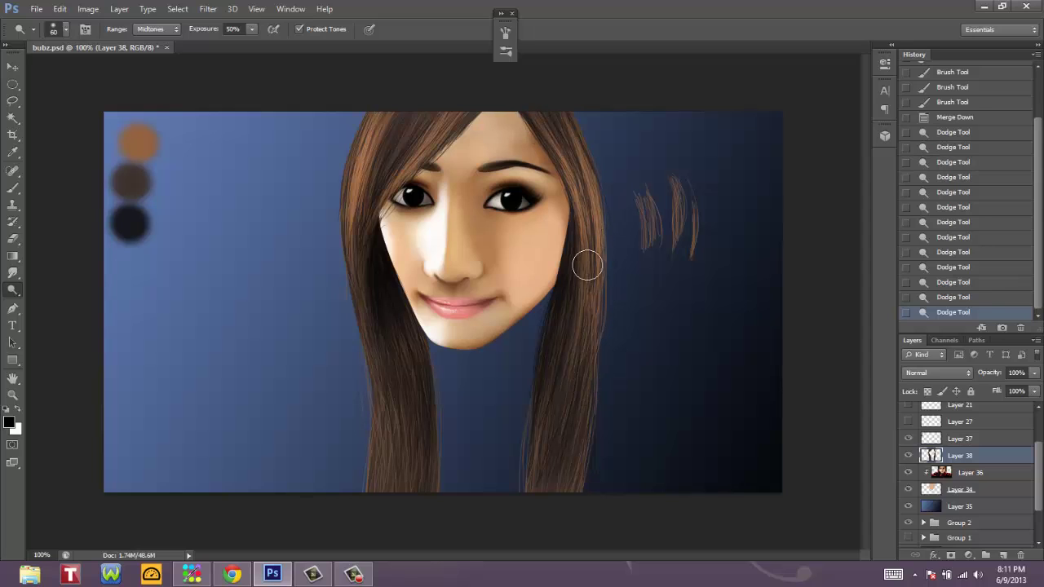
{"action": "left_click_drag", "start_coordinate": [587, 266], "coordinate": [577, 424]}
{"action": "left_click_drag", "start_coordinate": [430, 395], "coordinate": [434, 421]}
- Reduce the Dodge brush size and brighten narrow highlight strands along the outer right side of the hair
{"action": "key", "text": "bracketleft"}
{"action": "key", "text": "bracketleft"}
{"action": "key", "text": "bracketleft"}
{"action": "key", "text": "bracketleft"}
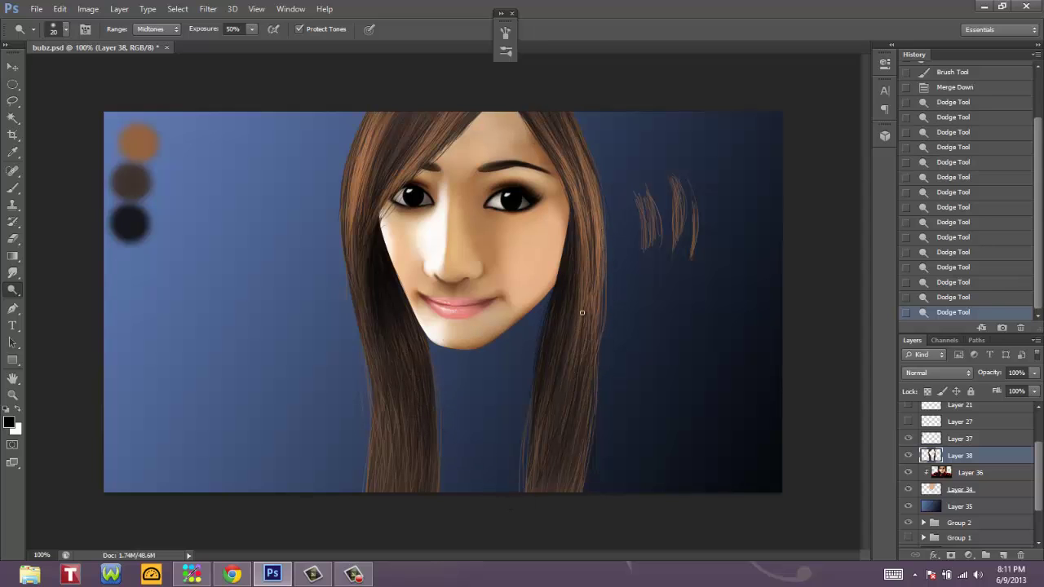
{"action": "left_click_drag", "start_coordinate": [584, 291], "coordinate": [581, 335]}
{"action": "left_click_drag", "start_coordinate": [584, 239], "coordinate": [551, 129]}
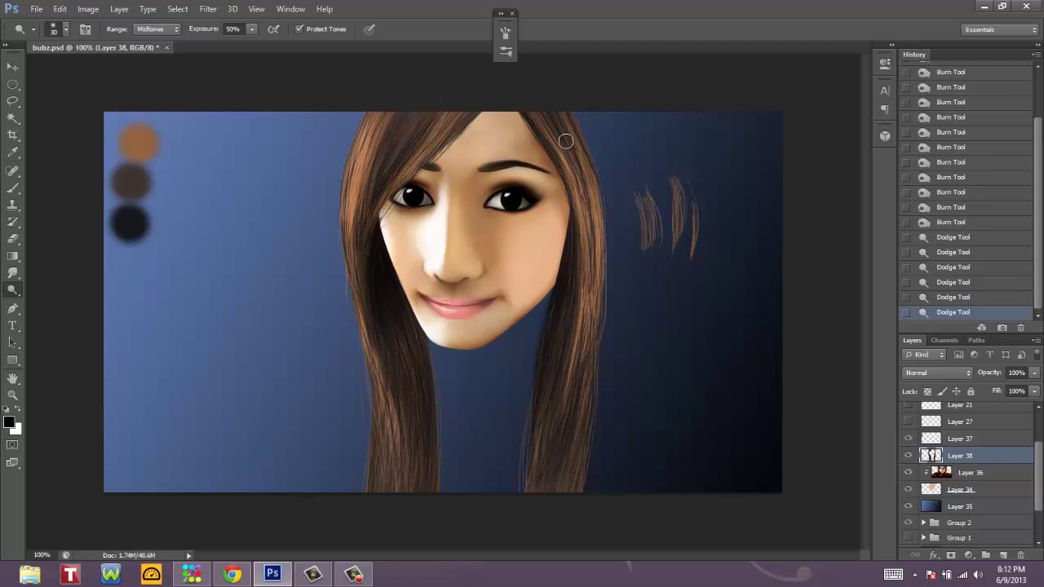
{"action": "left_click_drag", "start_coordinate": [565, 141], "coordinate": [598, 241]}
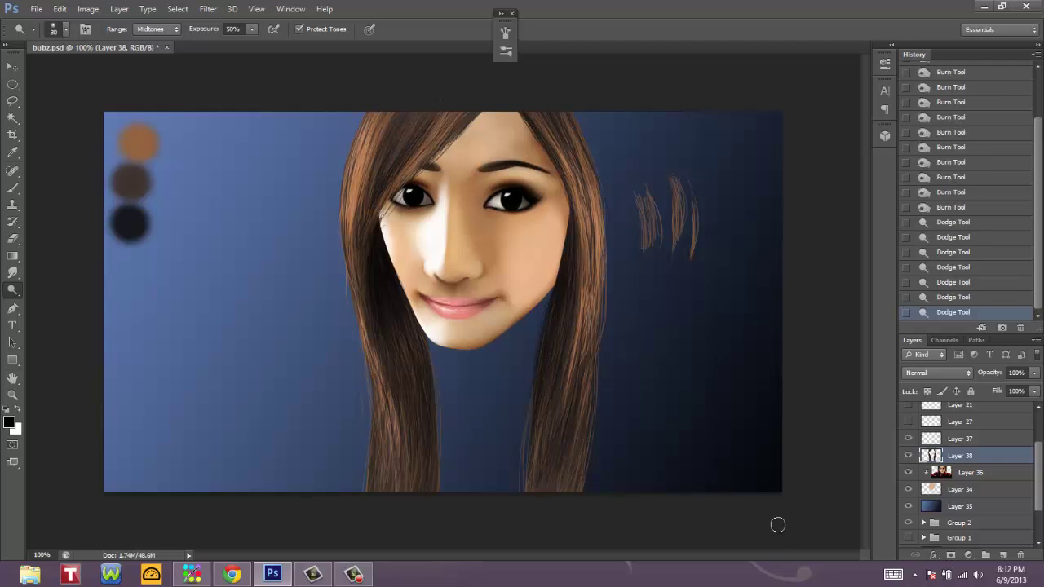